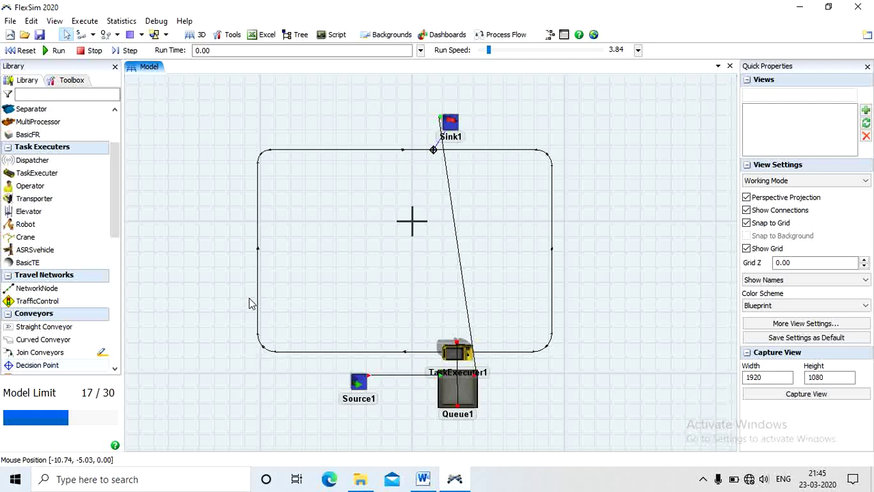
- Run the completed AGV loop simulation to watch the task executer carry items from Queue1 to Sink1
left_click(56, 52)
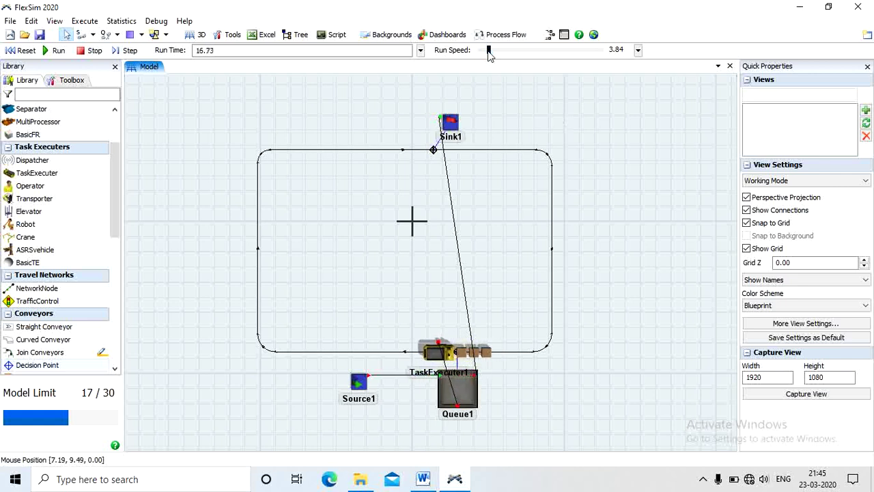
mouse_move(488, 52)
left_mouse_down()
mouse_move(496, 54)
mouse_move(488, 53)
left_mouse_up()
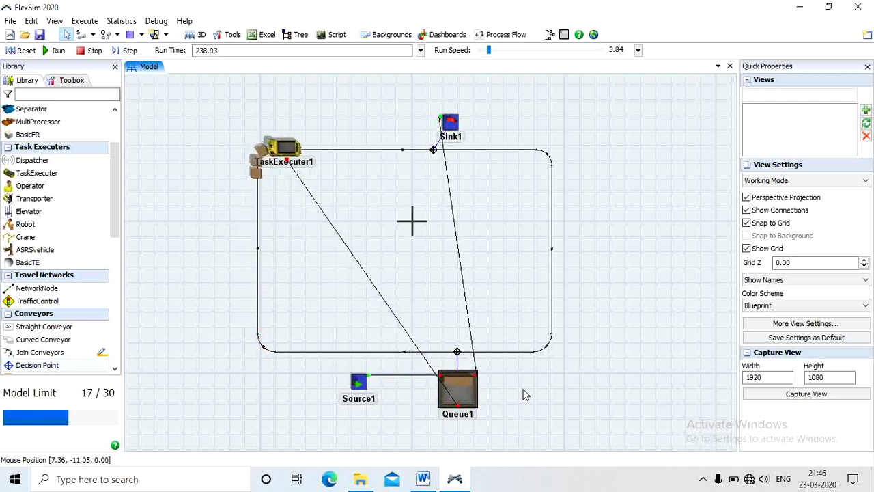
- Switch to the Material Handling Assignment document in Word and examine the source and queue parameters in the problem statement table
left_click(422, 480)
scroll(501, 335, "up", 5)
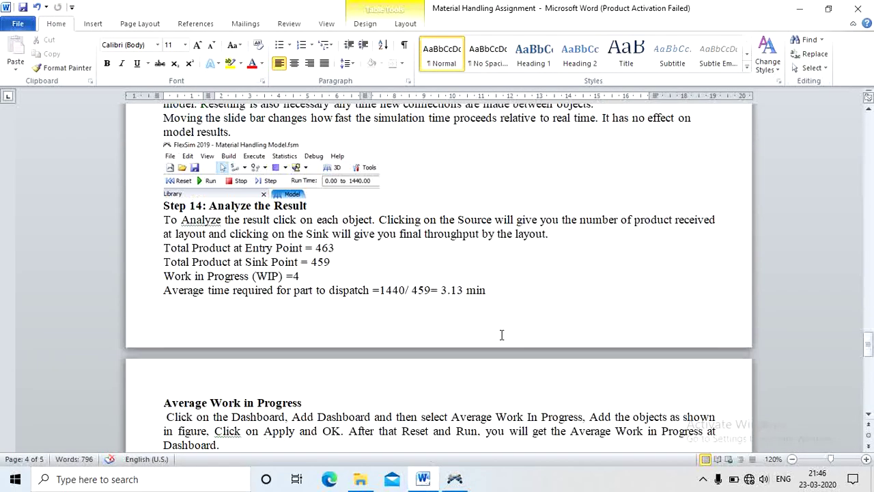
left_click_drag(868, 344, 870, 112)
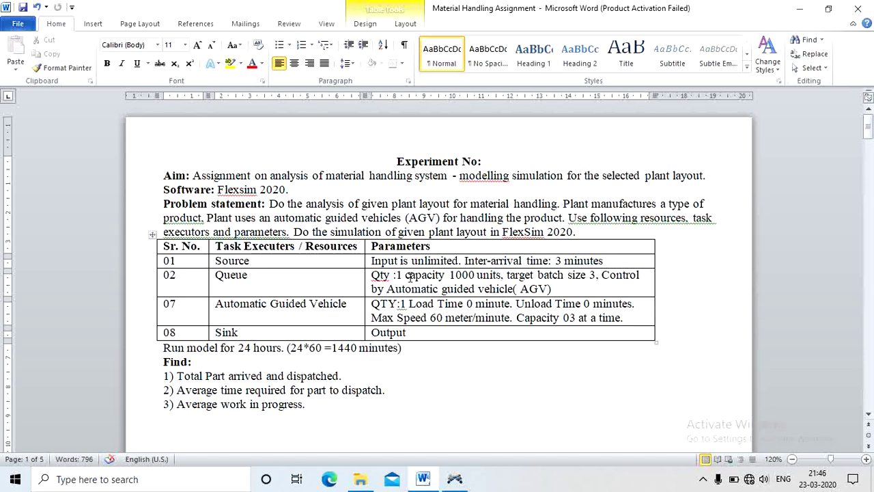
left_click_drag(233, 262, 253, 271)
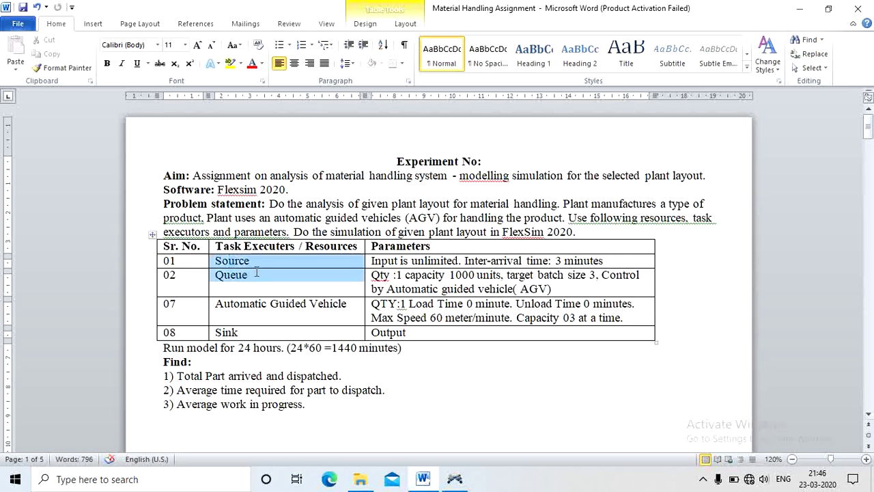
left_click_drag(555, 261, 603, 261)
left_click(235, 274)
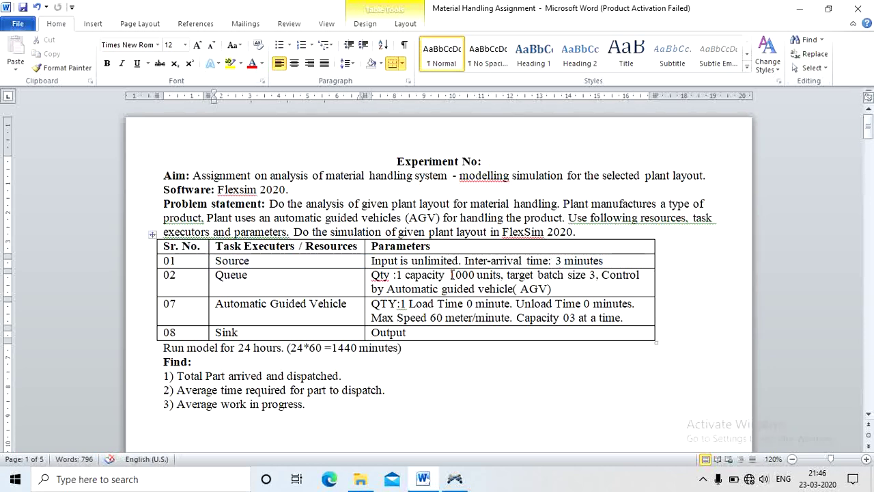
left_click_drag(451, 275, 501, 275)
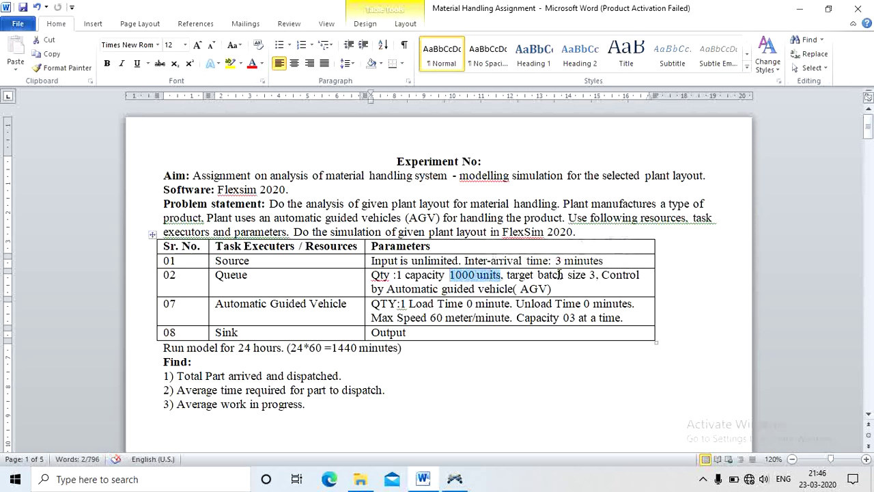
left_click_drag(561, 274, 598, 275)
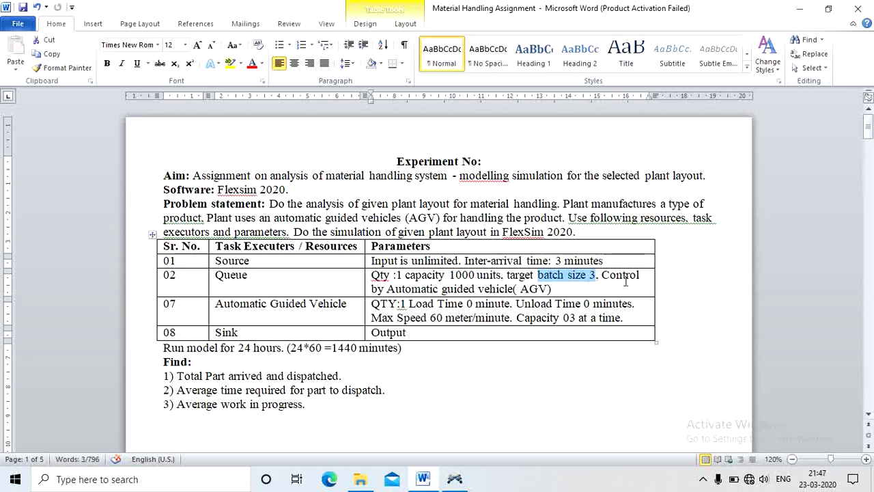
left_click_drag(380, 288, 557, 290)
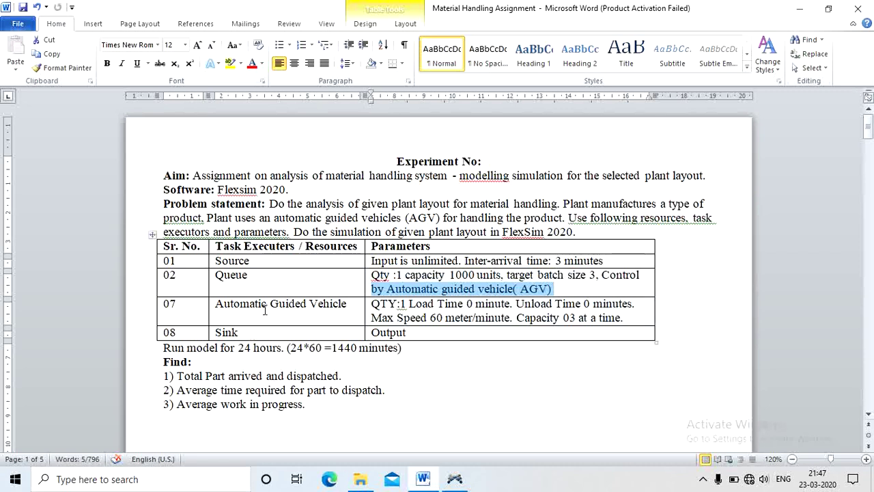
- Examine the automatic guided vehicle's capacity and maximum speed and the sink entry in the parameter table
left_click(271, 306)
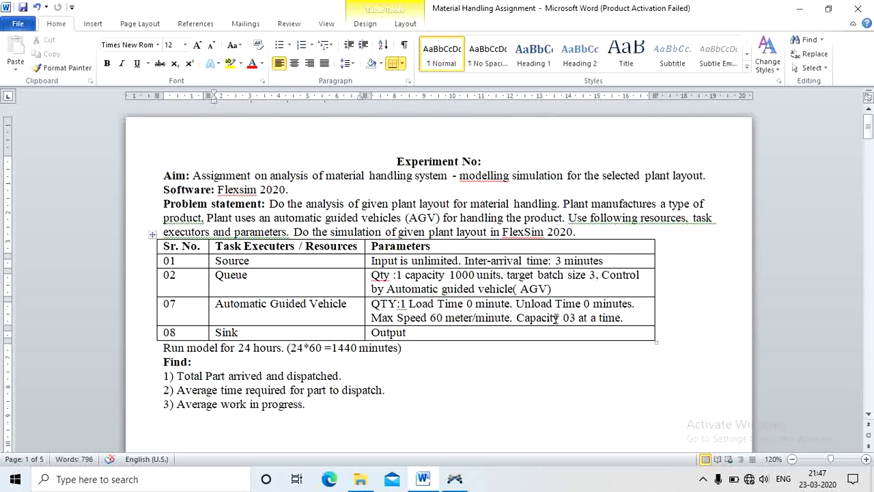
left_click_drag(516, 318, 588, 318)
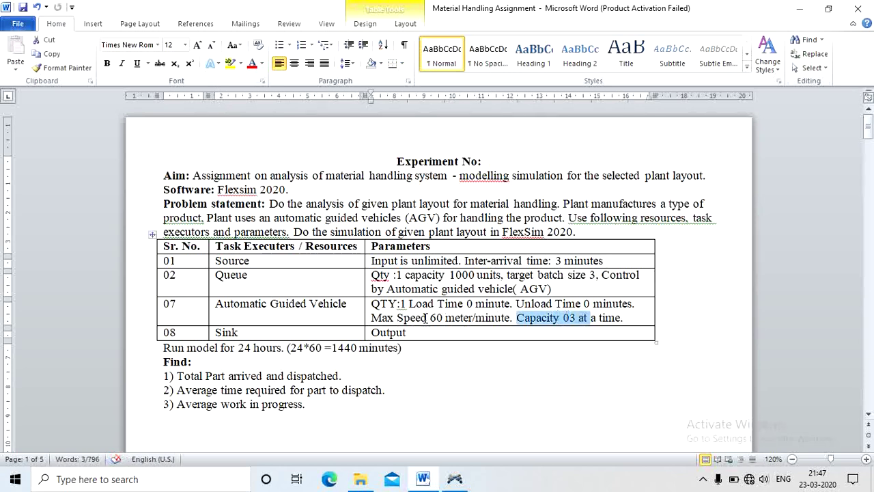
left_click_drag(423, 318, 468, 319)
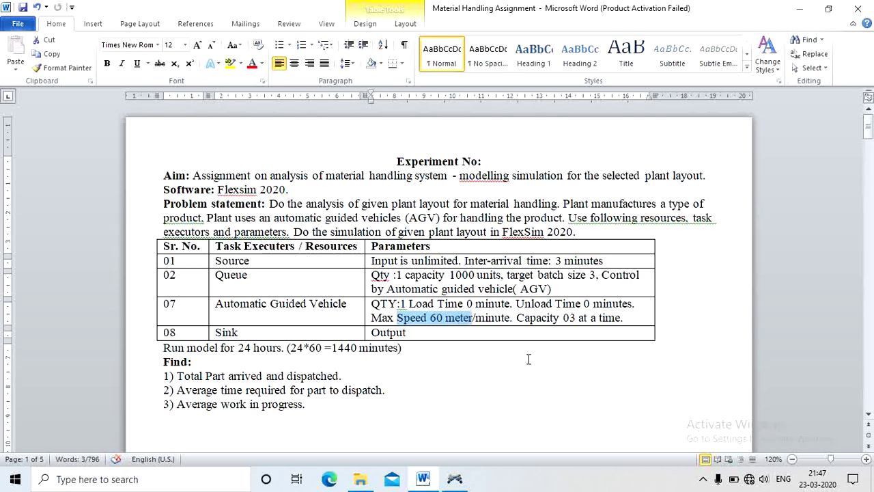
left_click(223, 333)
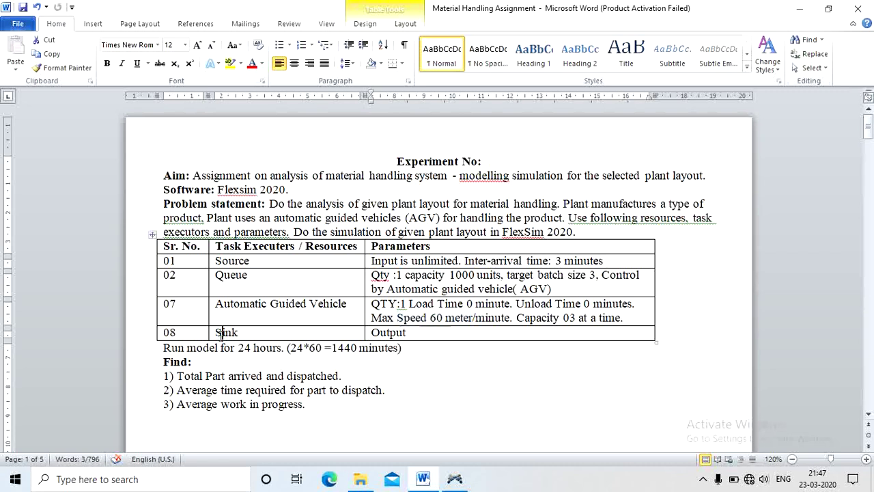
left_click(379, 332)
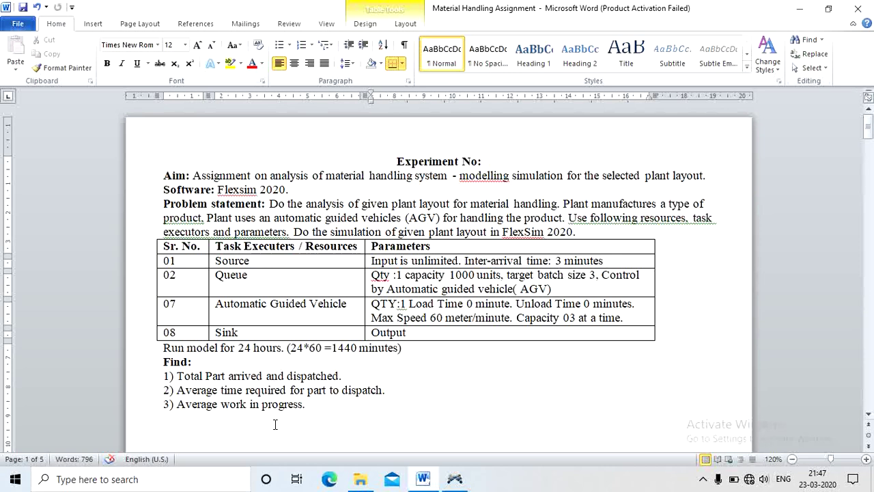
- Switch back to FlexSim and create a new model without saving the old one, with time units in Minutes and length units in Meters
left_click(454, 479)
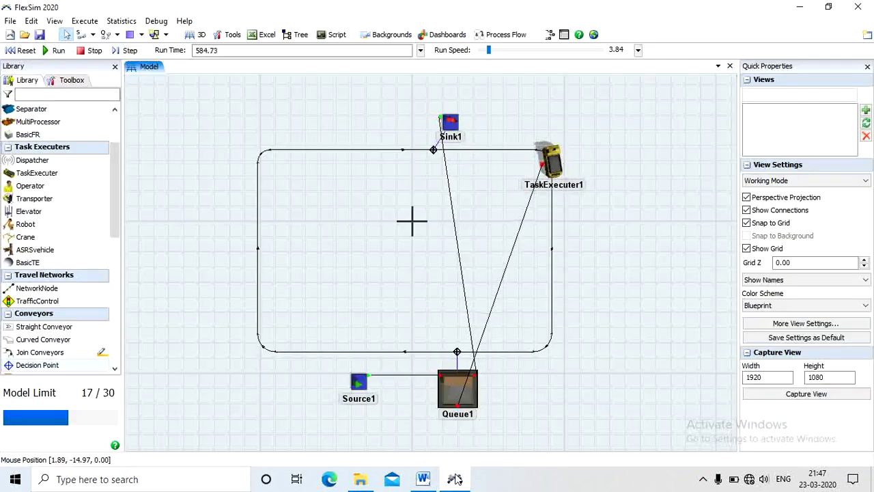
left_click(31, 21)
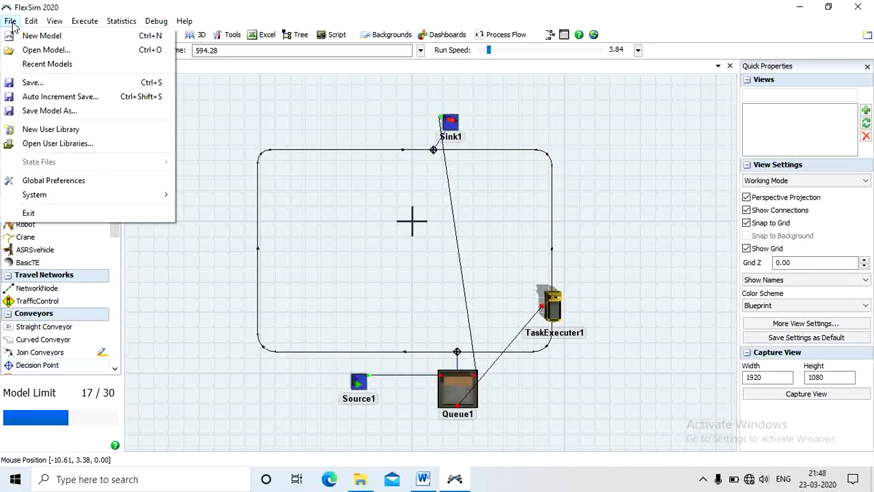
left_click(31, 33)
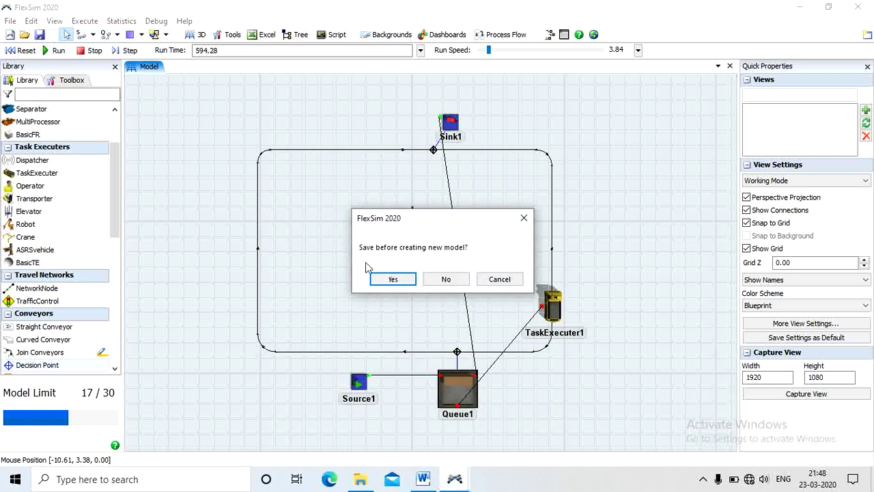
left_click(441, 280)
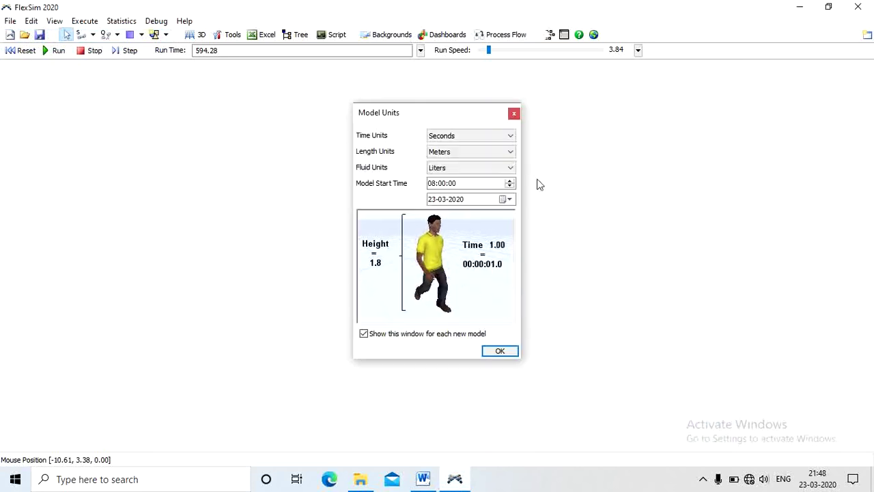
left_click(497, 137)
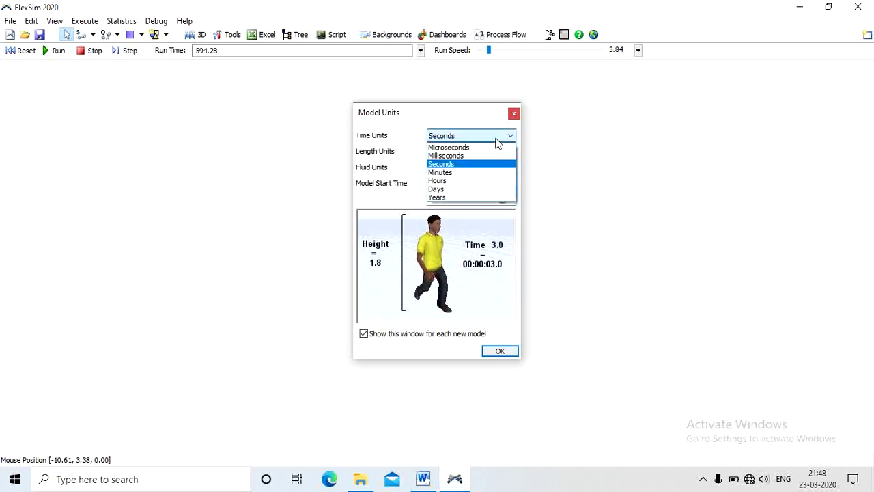
left_click(452, 172)
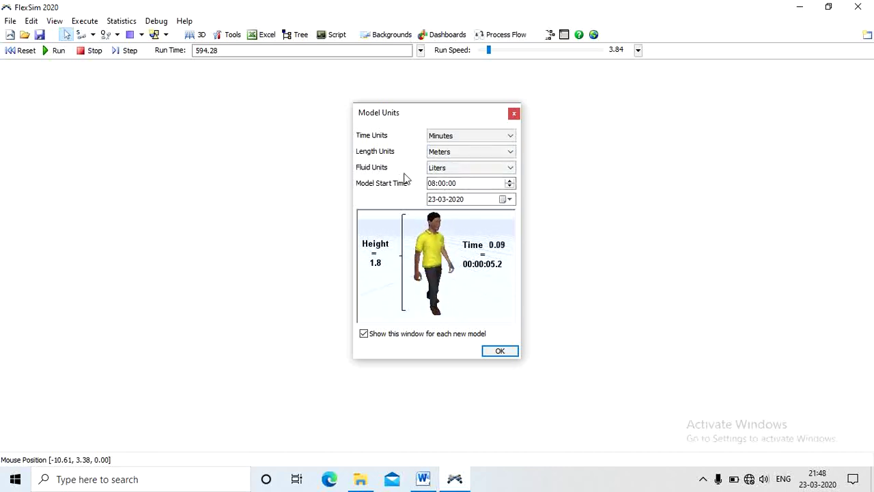
left_click(499, 351)
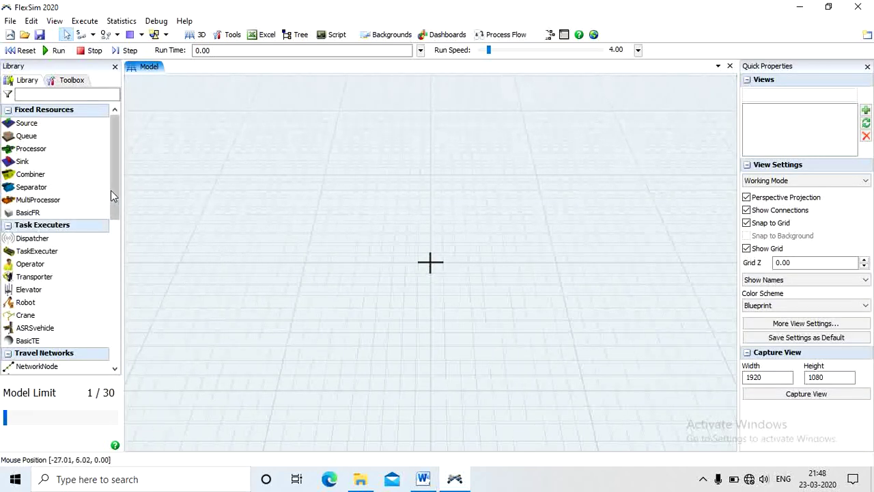
- Expand the AGV object group in the library and set the model view to Top
left_click_drag(113, 188, 111, 334)
left_click(22, 340)
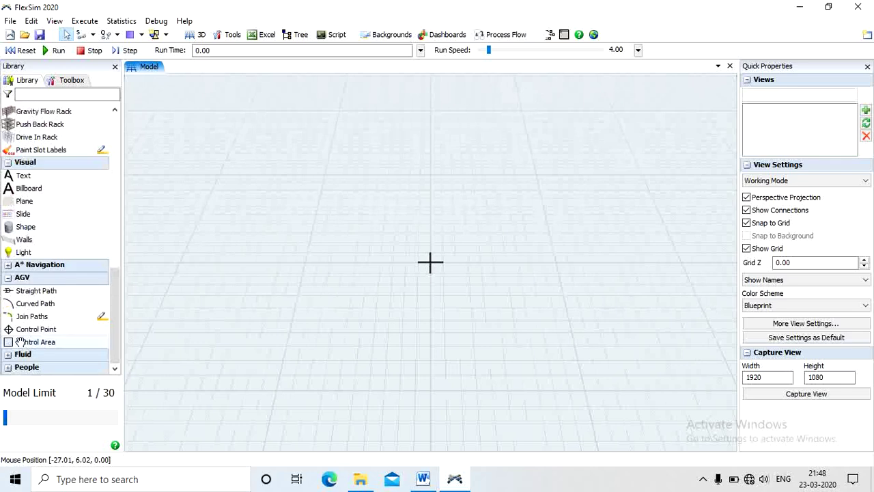
left_click(29, 293)
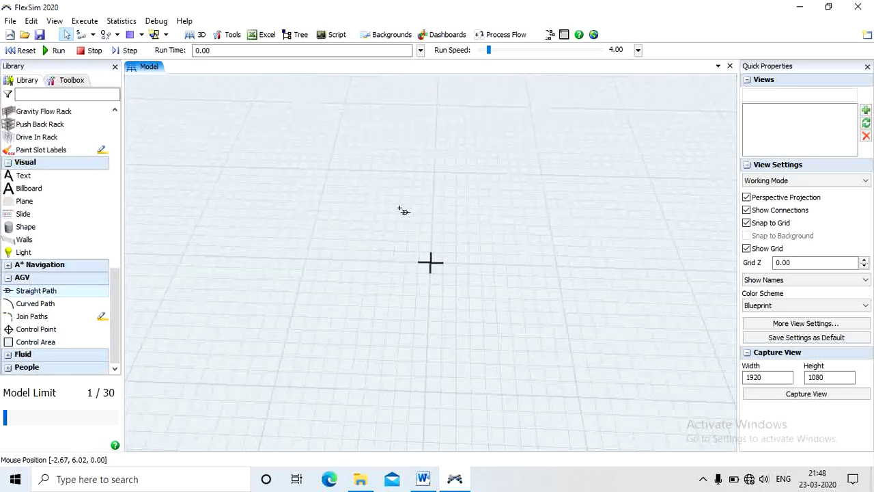
right_click(403, 226)
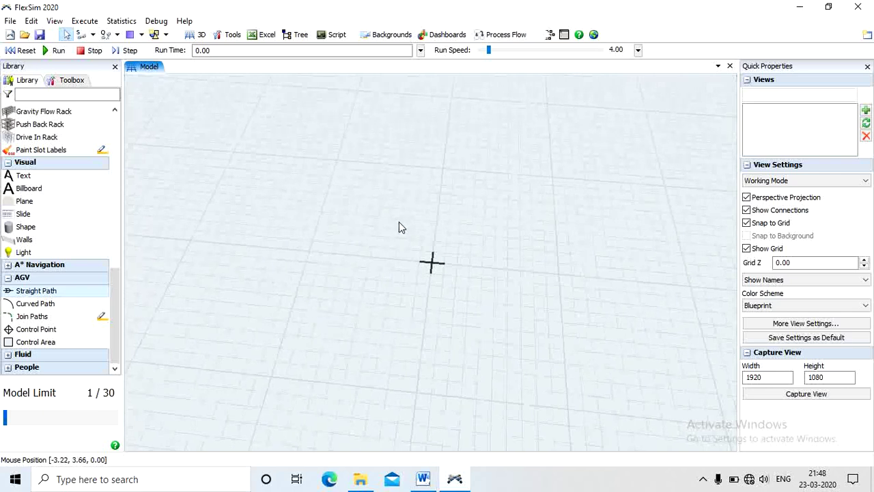
right_click_drag(401, 226, 395, 220)
right_click(390, 228)
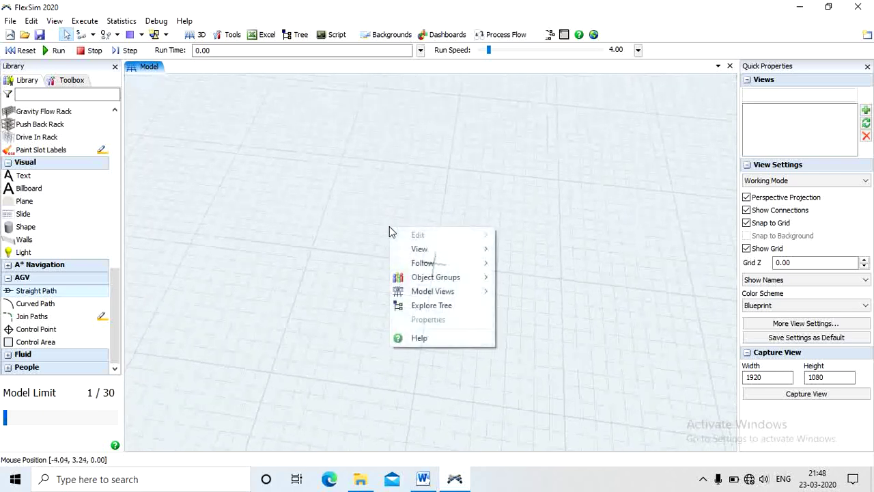
mouse_move(437, 296)
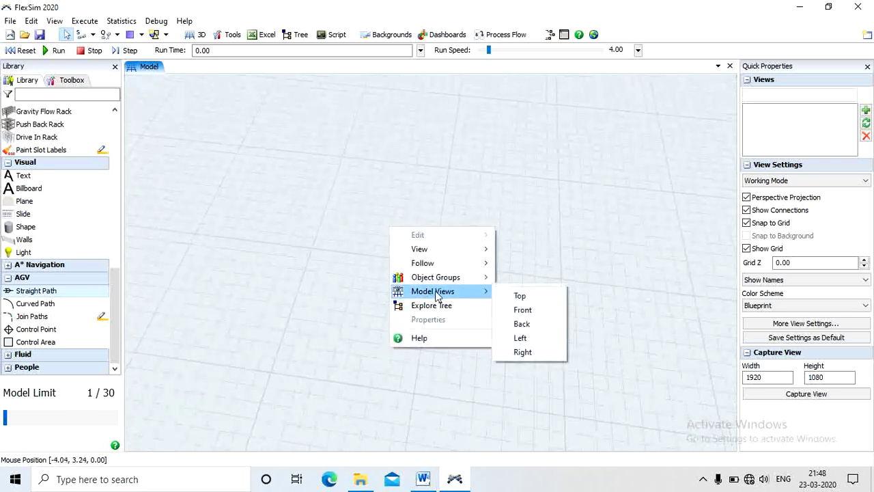
left_click(526, 295)
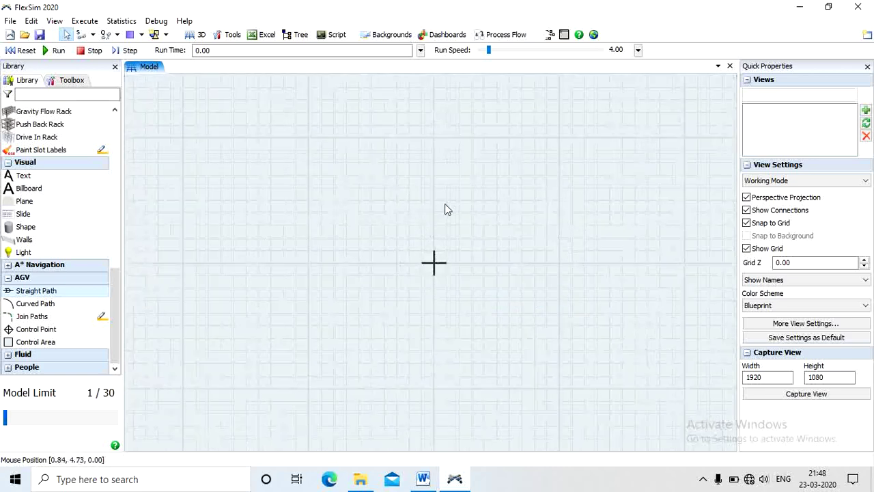
- Draw a vertical straight AGV path about 11.74 m long, running upward on the left side of the origin, and check its direction arrow
left_click(38, 291)
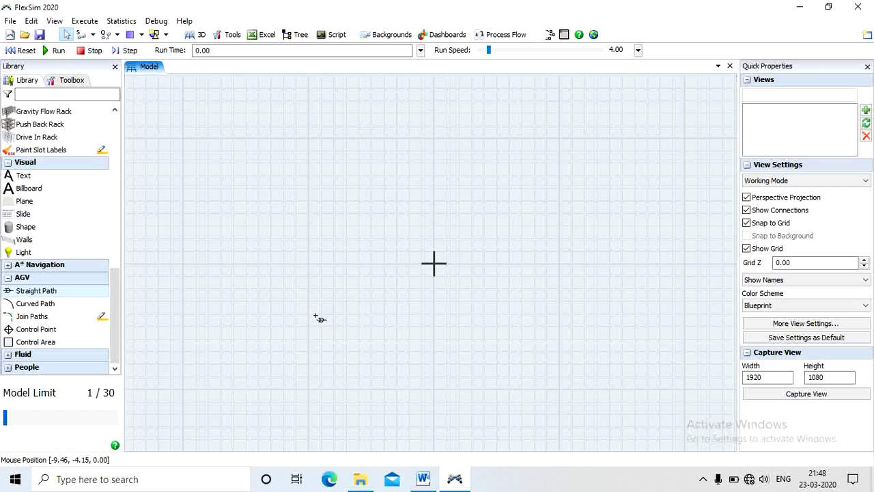
left_click_drag(317, 314, 315, 168)
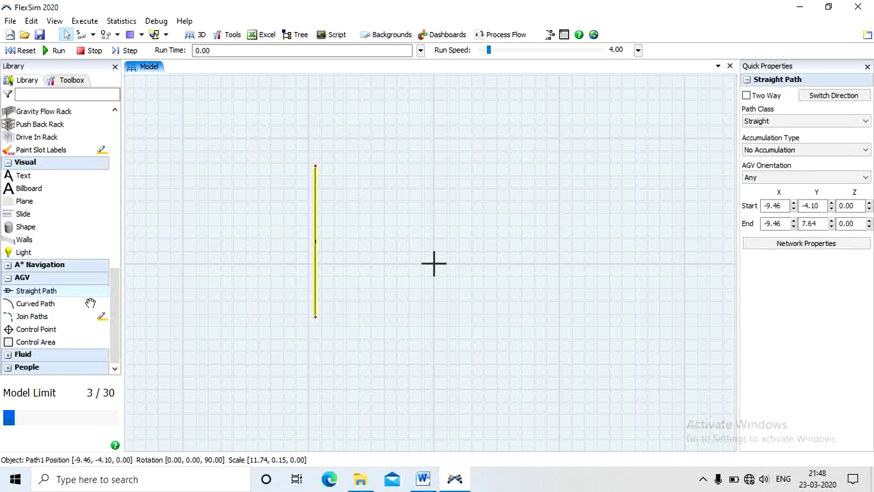
left_click(301, 257)
scroll(301, 258, "up", 5)
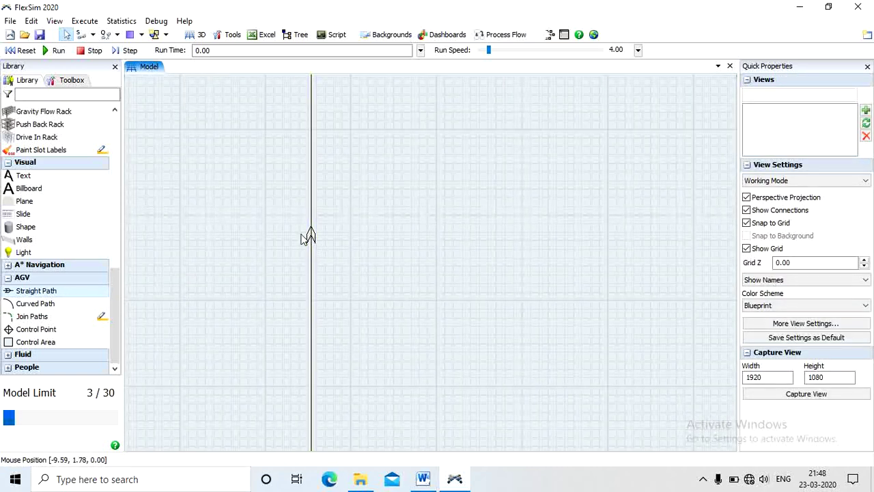
scroll(314, 240, "down", 3)
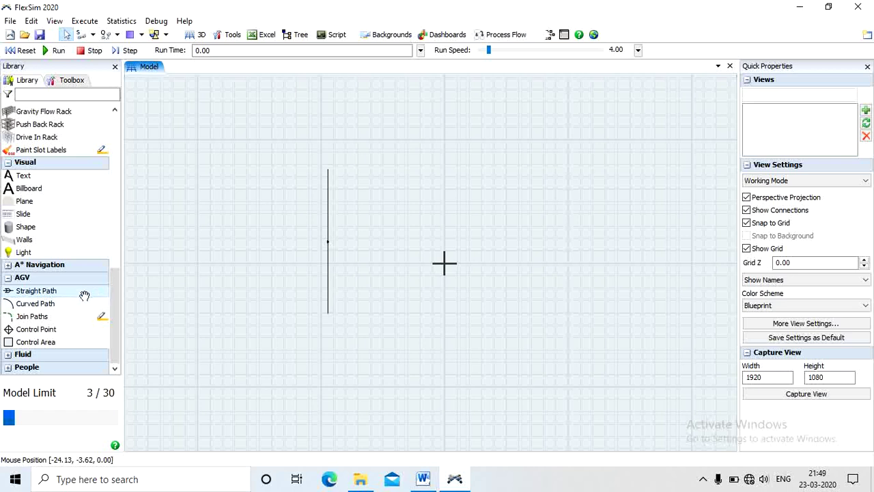
- Draw a horizontal straight AGV path about 13.26 m long above the origin, running left to right beyond the first path's upper end
left_click(30, 290)
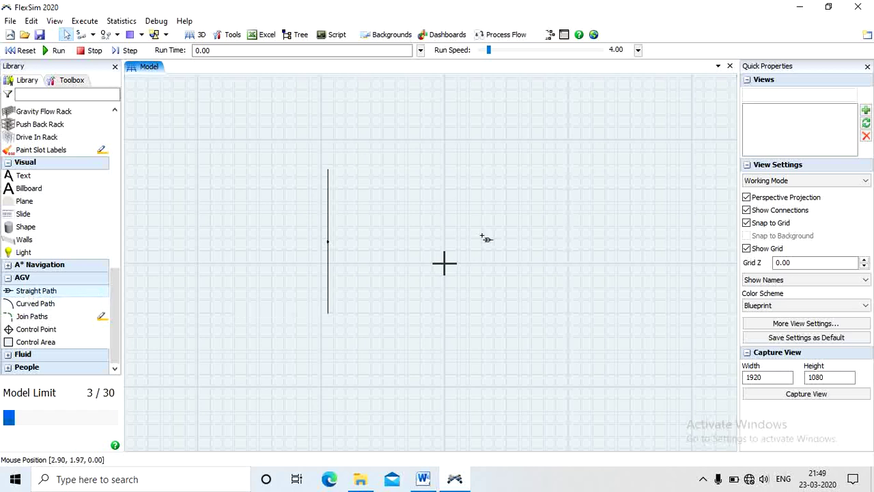
left_click(367, 155)
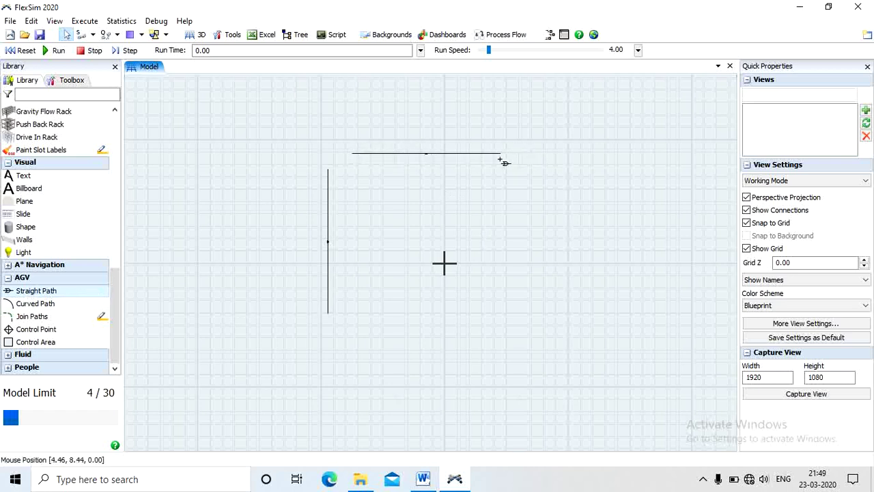
left_click(519, 162)
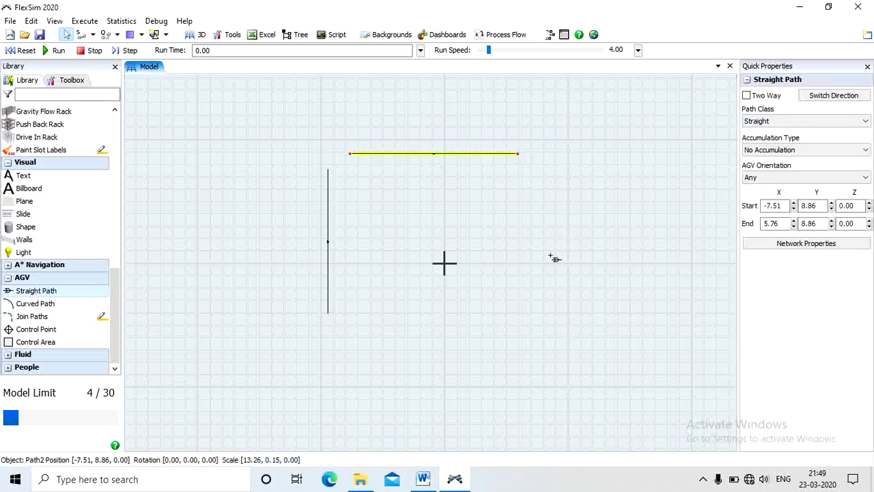
- Draw a downward straight AGV path about 11.39 m long right of the origin and a leftward one about 13.26 m long below the origin
left_click(530, 178)
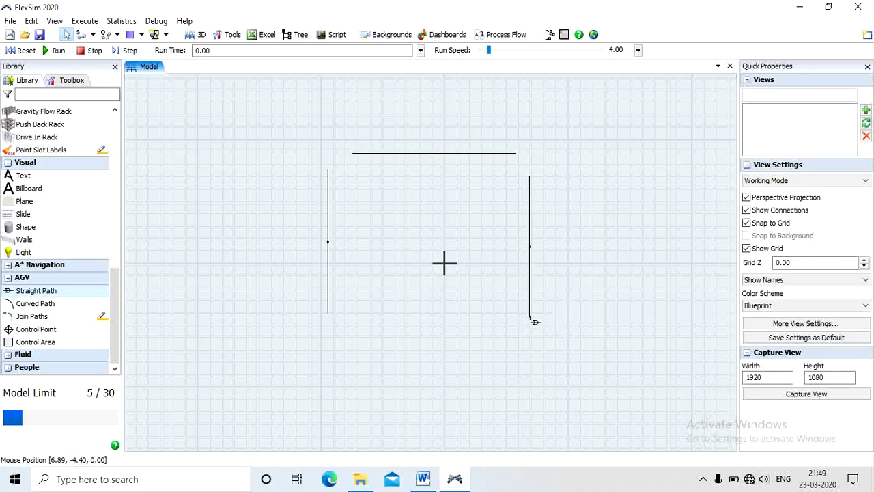
left_click(533, 318)
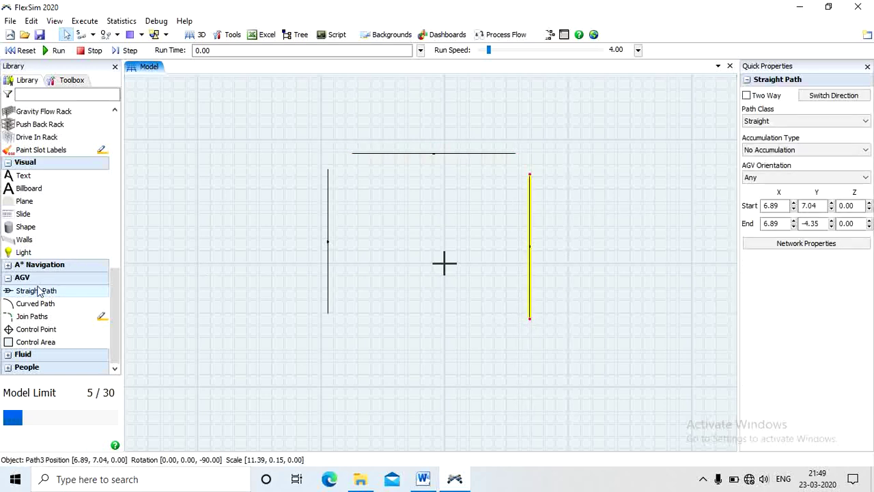
left_click(514, 334)
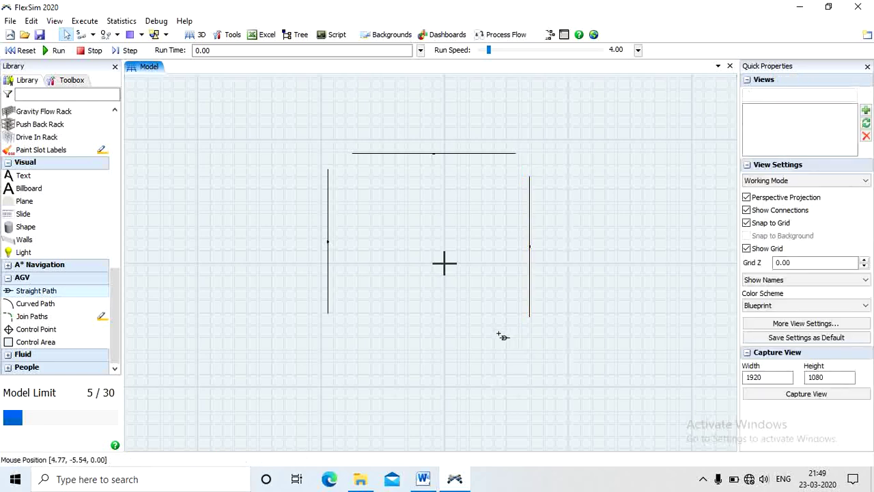
left_click(344, 330)
left_click(348, 331)
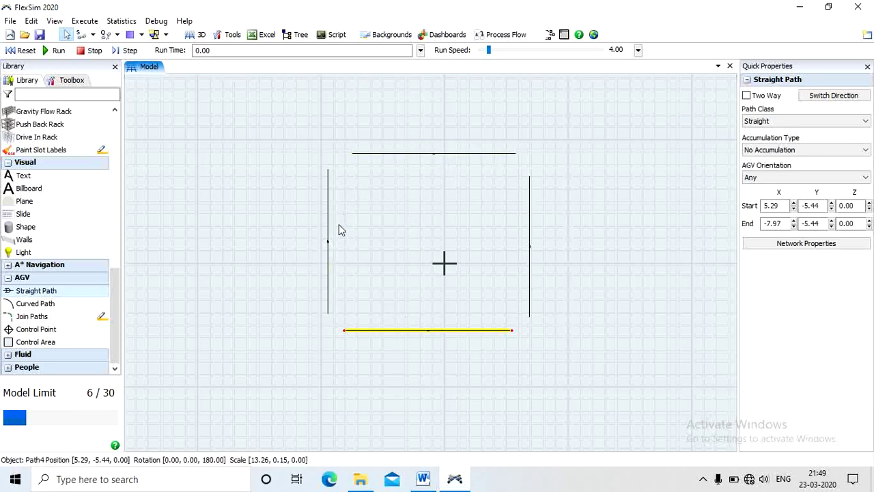
left_click(354, 239)
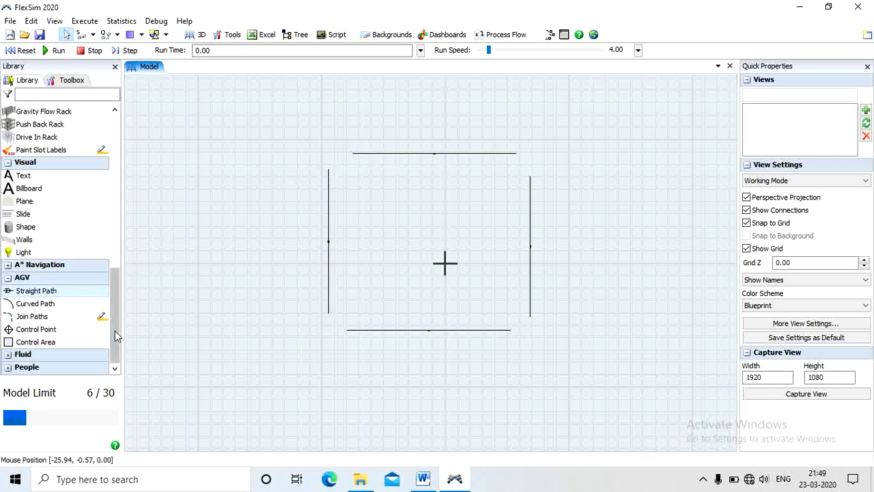
- Join the upper end of the left vertical path to the start of the upper horizontal path with a curve
left_click(39, 318)
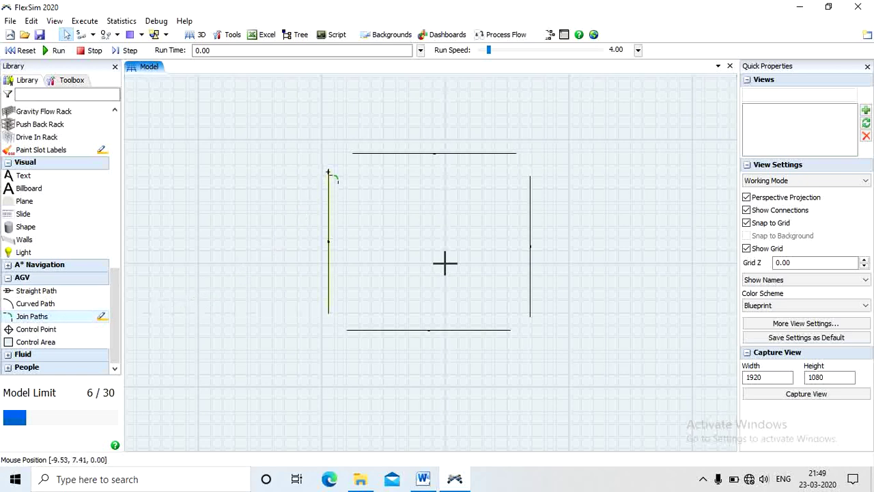
scroll(341, 171, "up", 3)
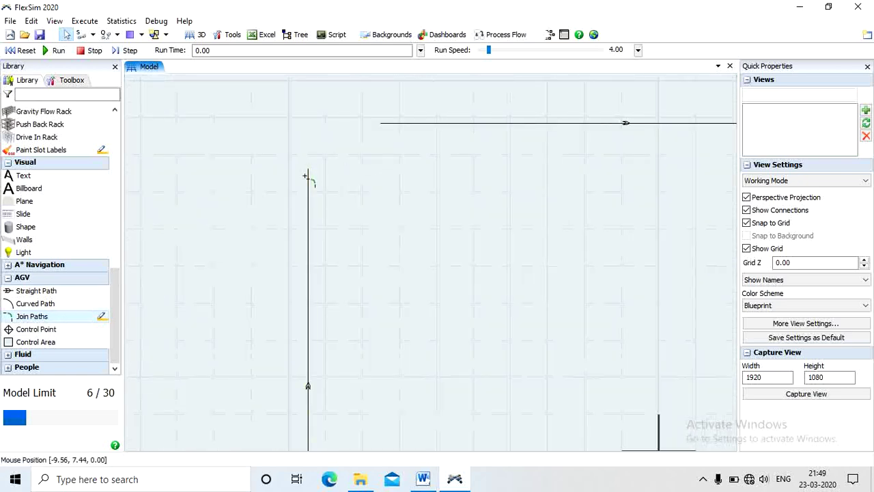
left_click(308, 175)
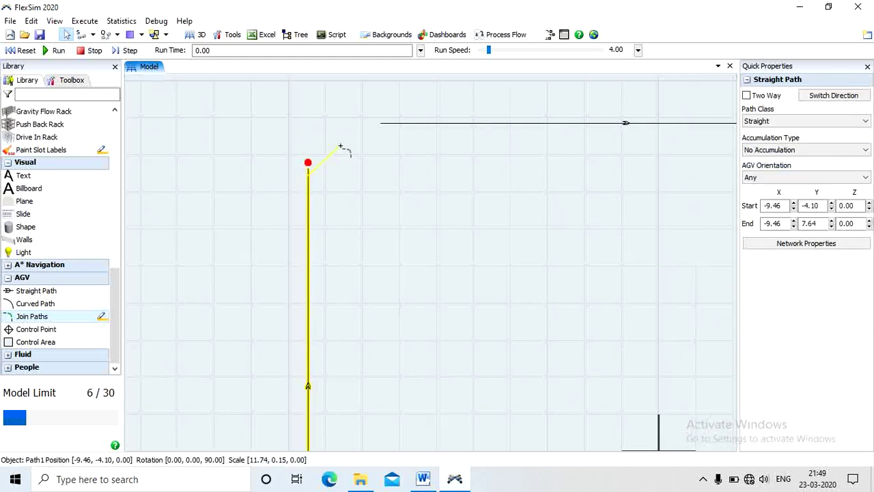
left_click(389, 124)
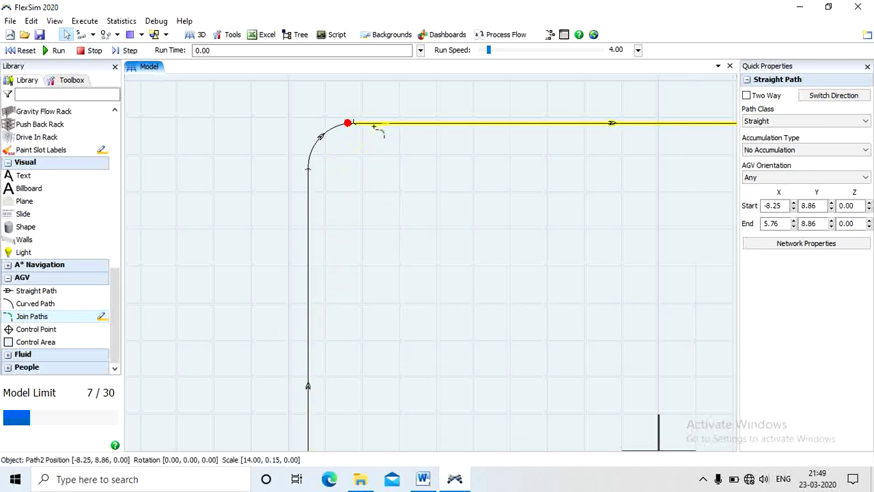
left_click(531, 208)
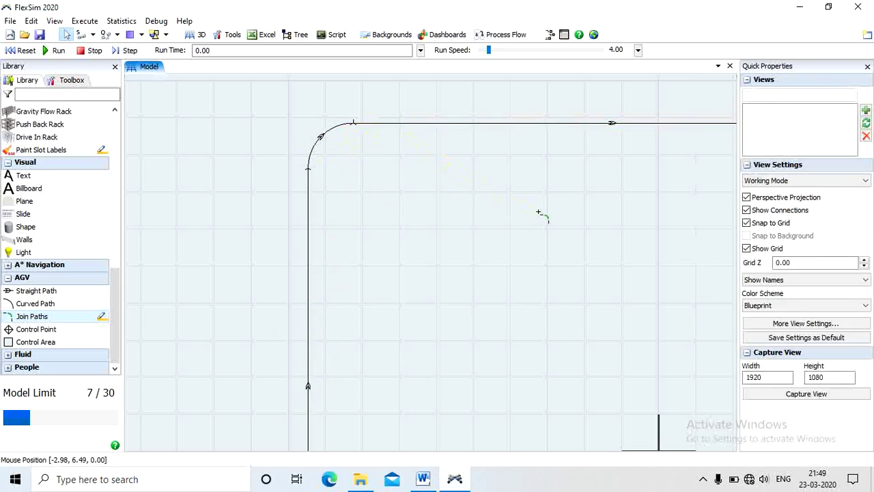
- Join the end of the upper horizontal path to the upper end of the right vertical path with a curve
scroll(580, 203, "up", 2)
left_click_drag(517, 211, 311, 226)
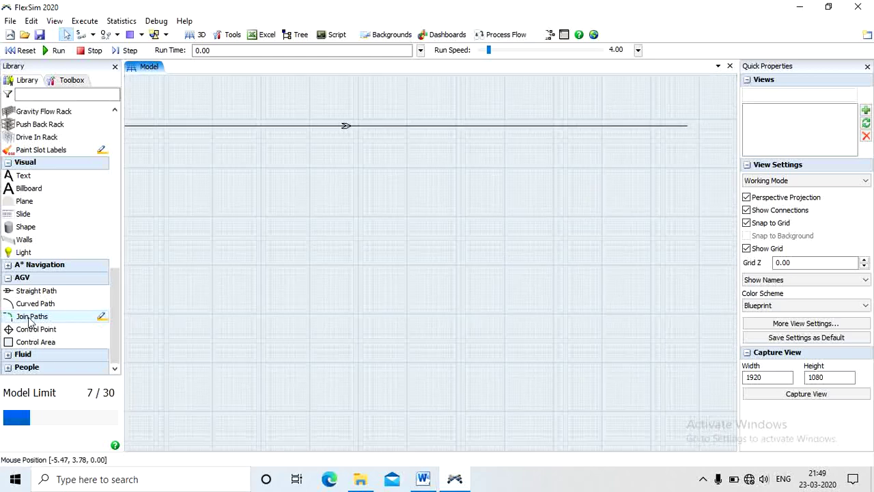
left_click_drag(651, 246, 442, 275)
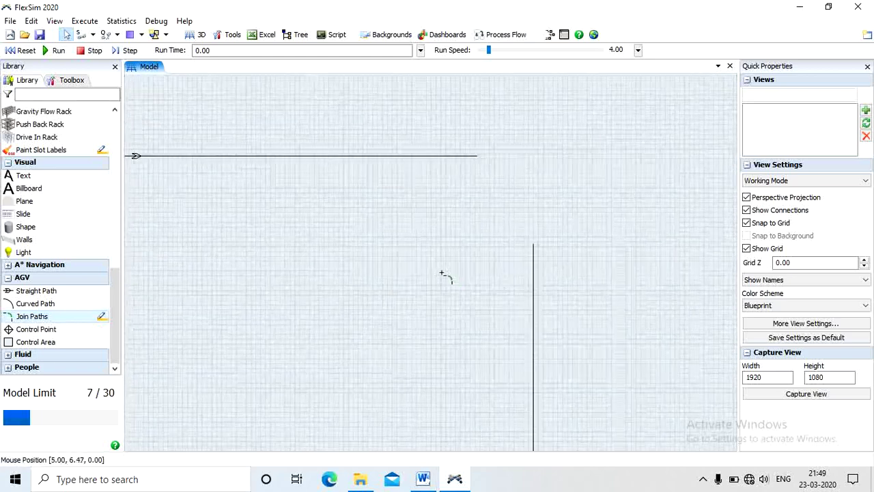
left_click(452, 159)
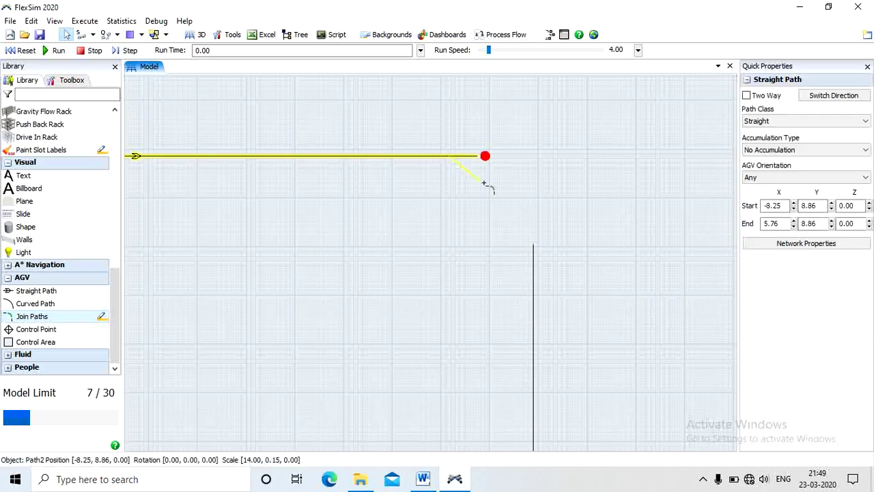
left_click(534, 254)
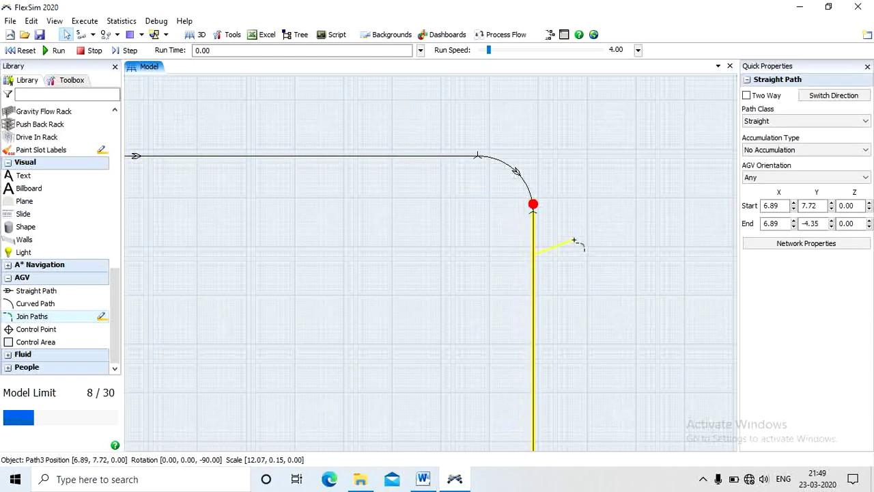
right_click_drag(574, 241, 527, 164)
scroll(577, 242, "down", 3)
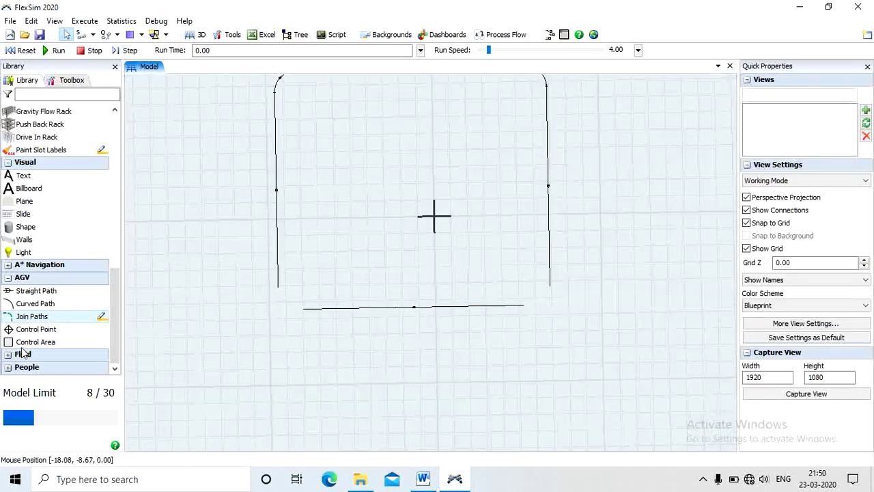
left_click(30, 318)
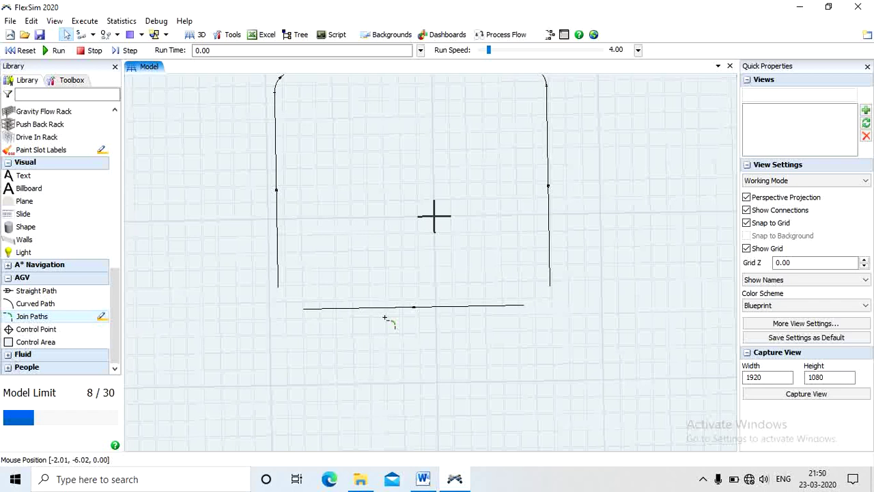
left_click(550, 282)
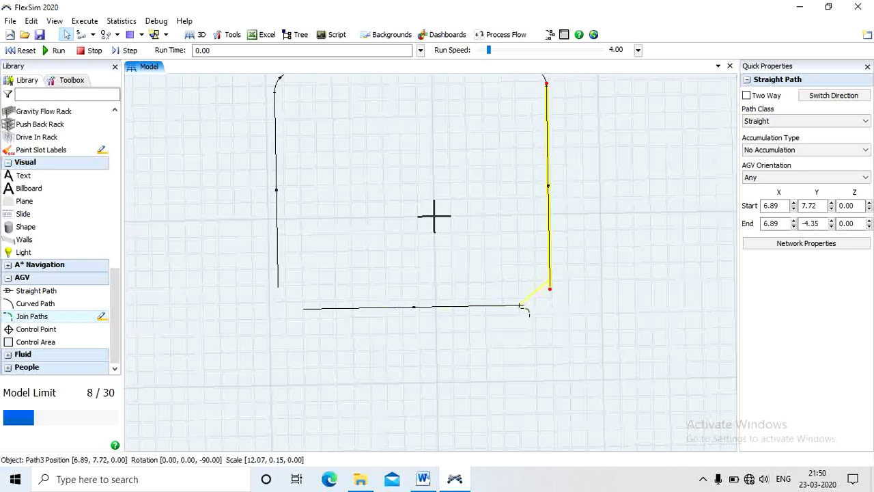
right_click(526, 310)
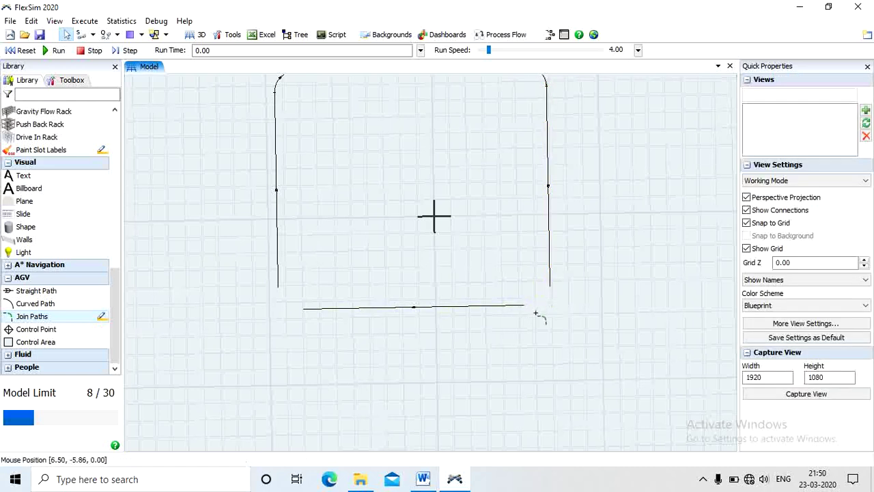
- Join the lower end of the right vertical path to the start of the lower horizontal path with a curve
left_click(41, 317)
scroll(396, 357, "up", 3)
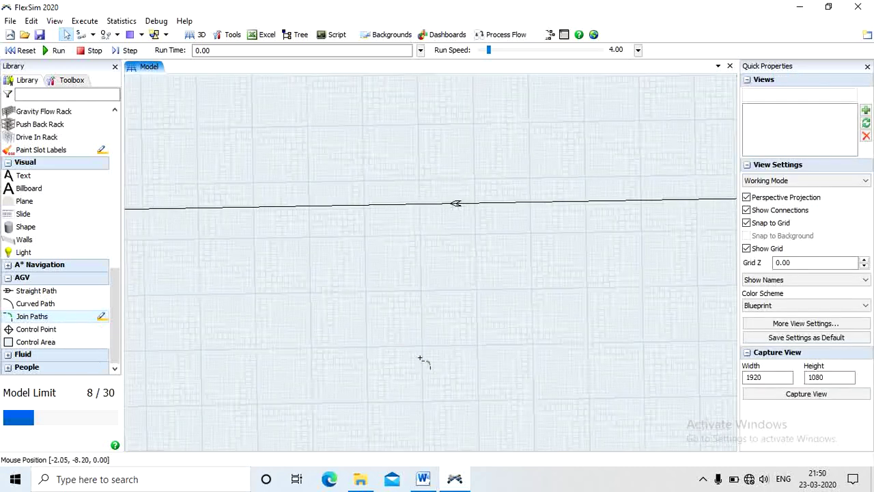
left_click_drag(596, 294, 292, 321)
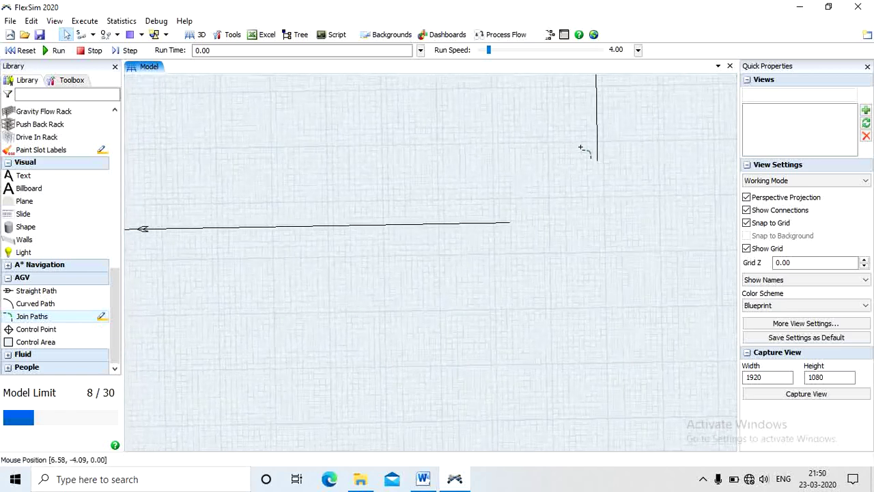
left_click(598, 159)
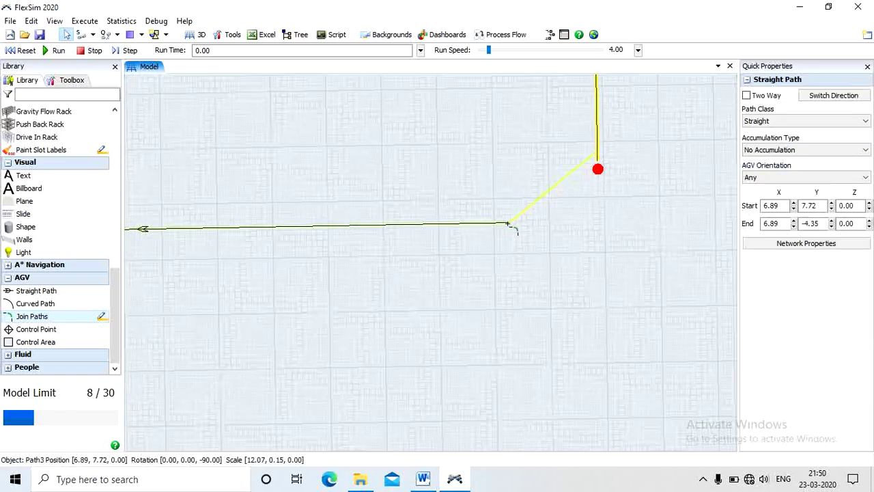
left_click(507, 224)
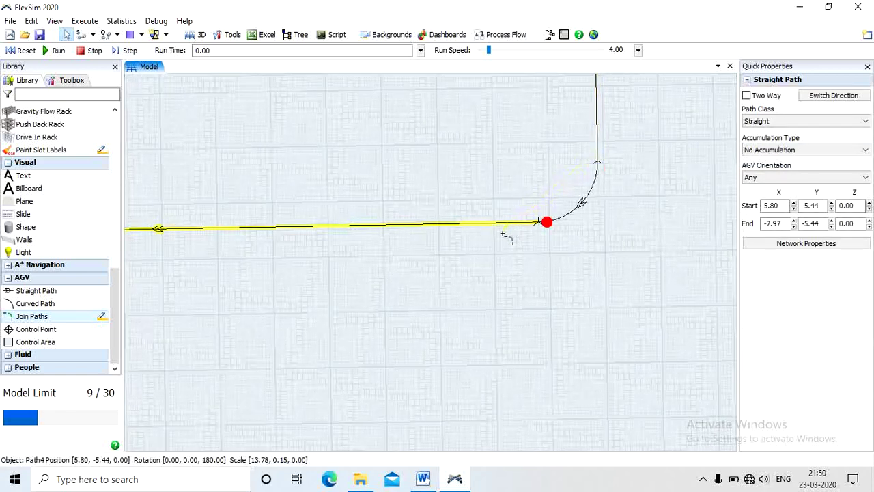
left_click(480, 263)
- Join the end of the lower horizontal path to the lower end of the left vertical path, closing the AGV loop
scroll(479, 263, "down", 4)
left_click_drag(250, 345, 372, 352)
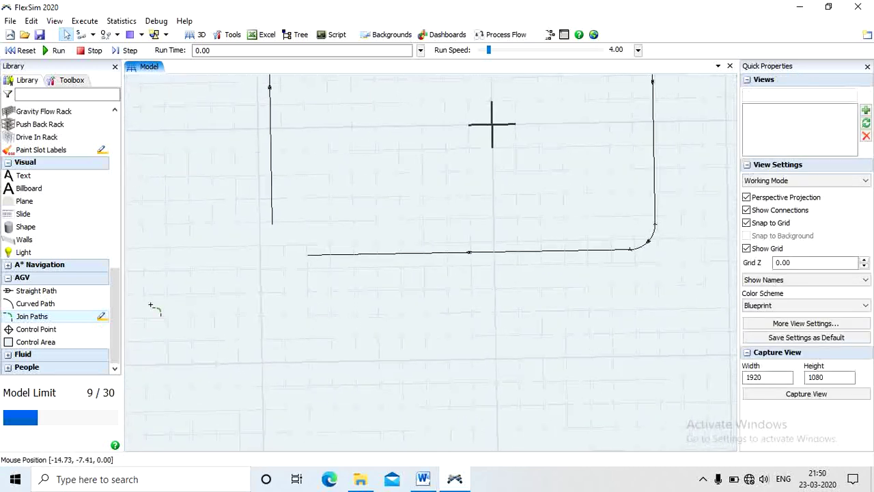
scroll(286, 257, "up", 2)
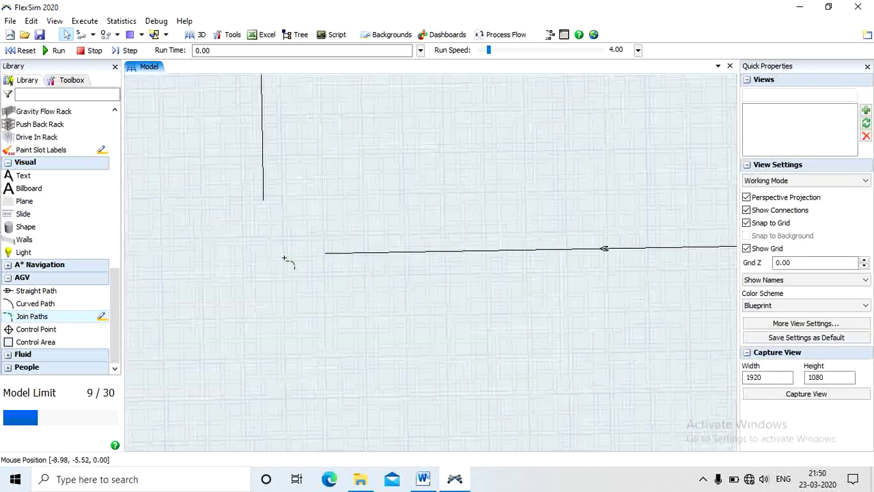
left_click(32, 316)
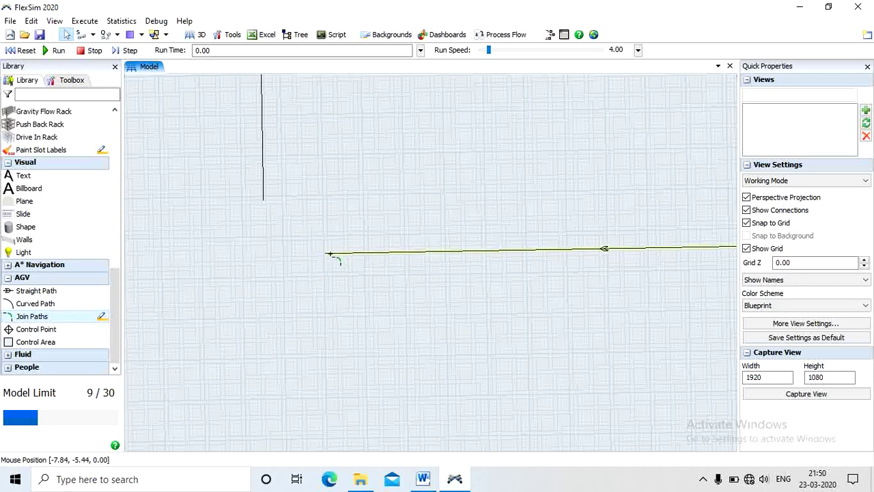
left_click(329, 254)
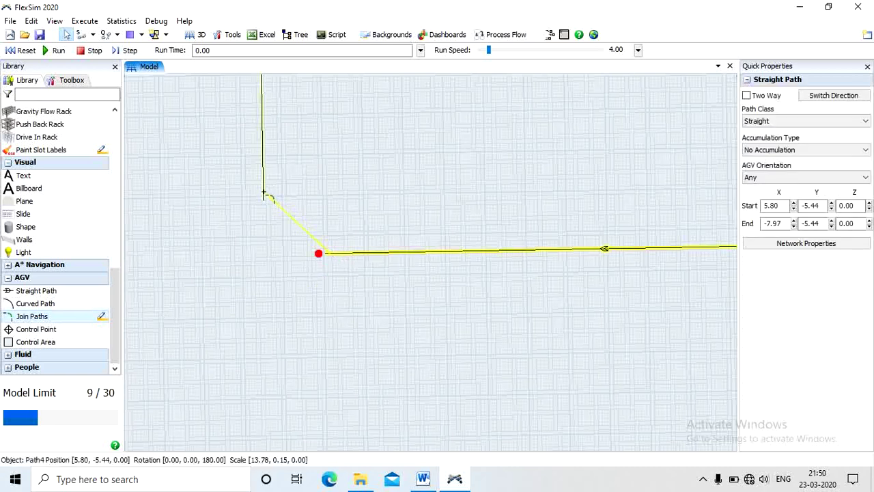
left_click(263, 195)
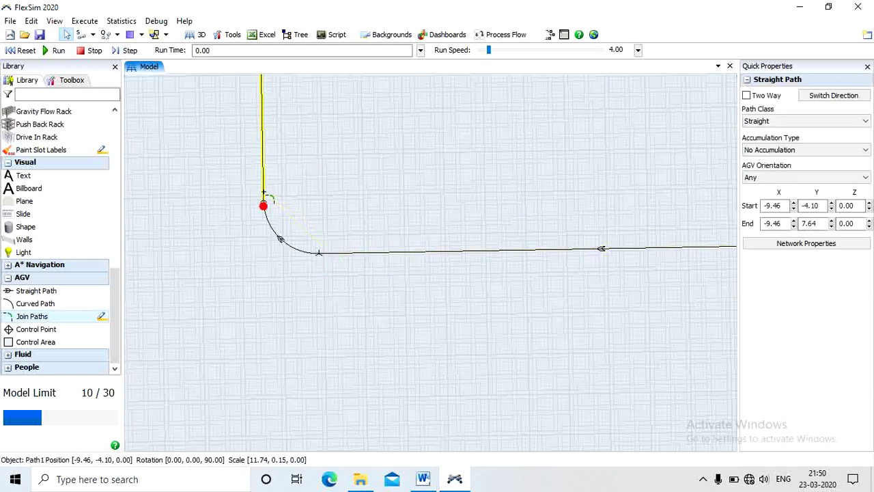
right_click(333, 284)
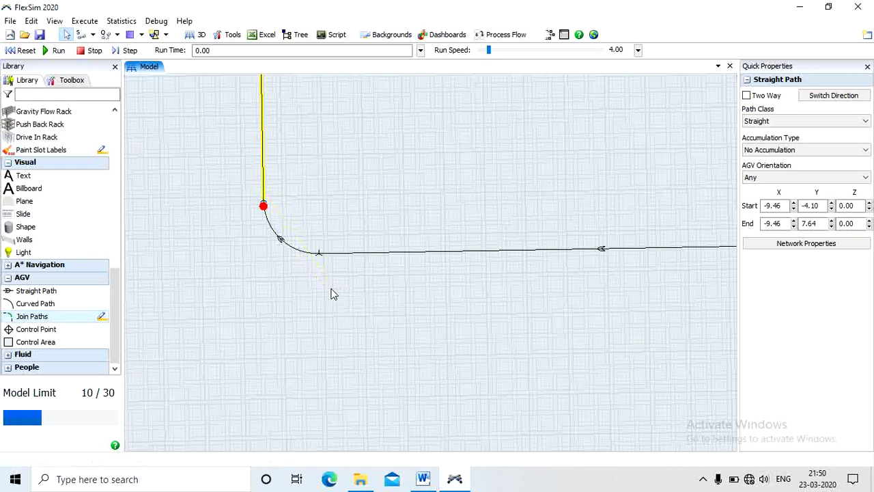
left_click(383, 305)
- Place a Source and a Queue side by side below the AGV loop and a Sink just above its upper edge
scroll(478, 283, "down", 5)
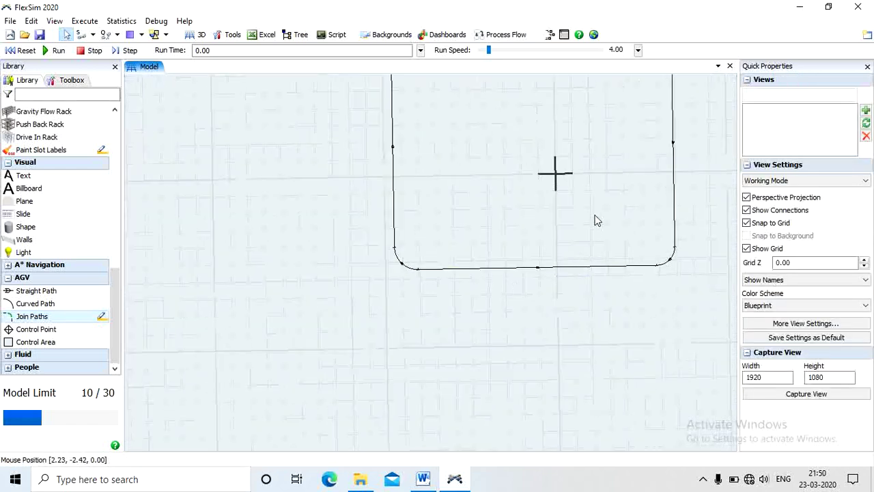
left_click_drag(595, 219, 465, 321)
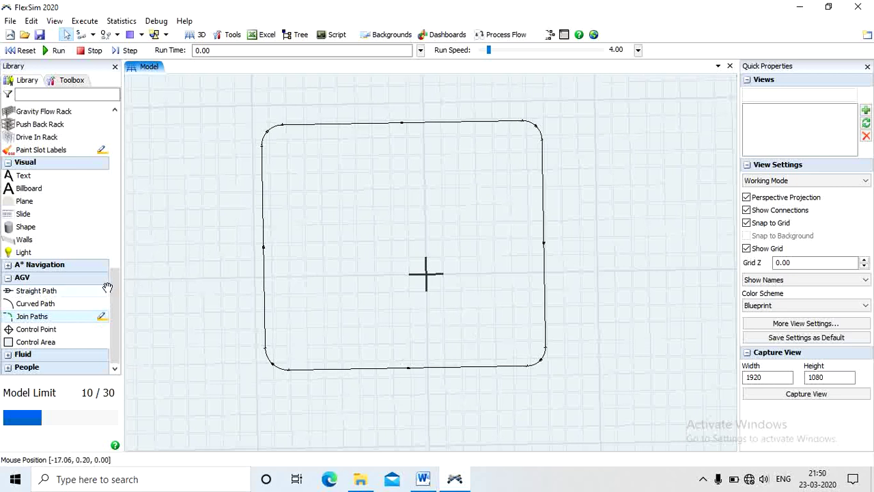
left_click_drag(114, 294, 155, 126)
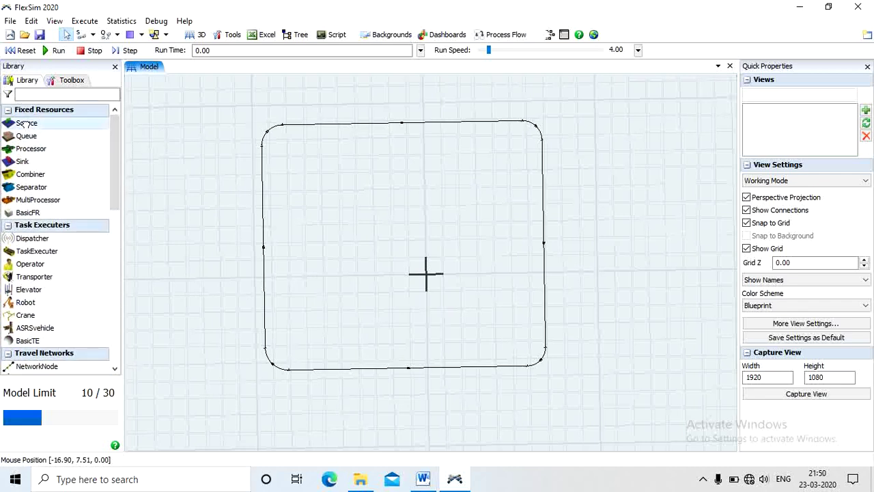
left_click_drag(25, 121, 330, 417)
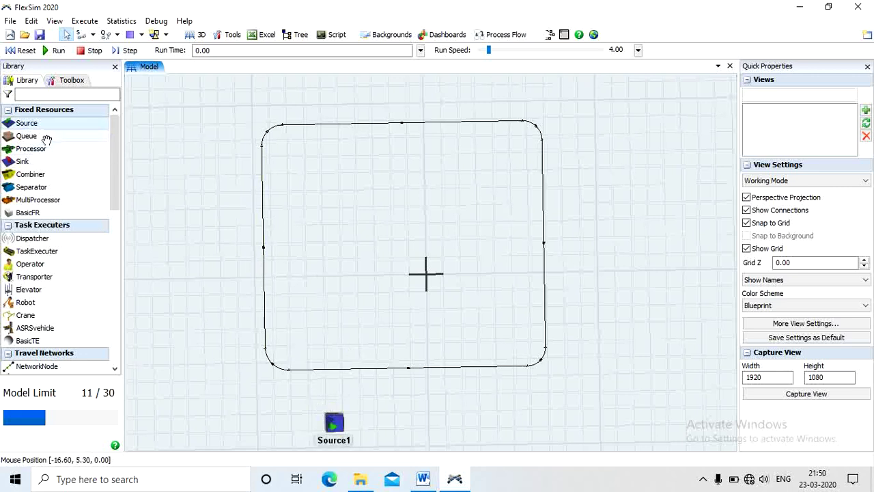
left_click_drag(31, 135, 432, 417)
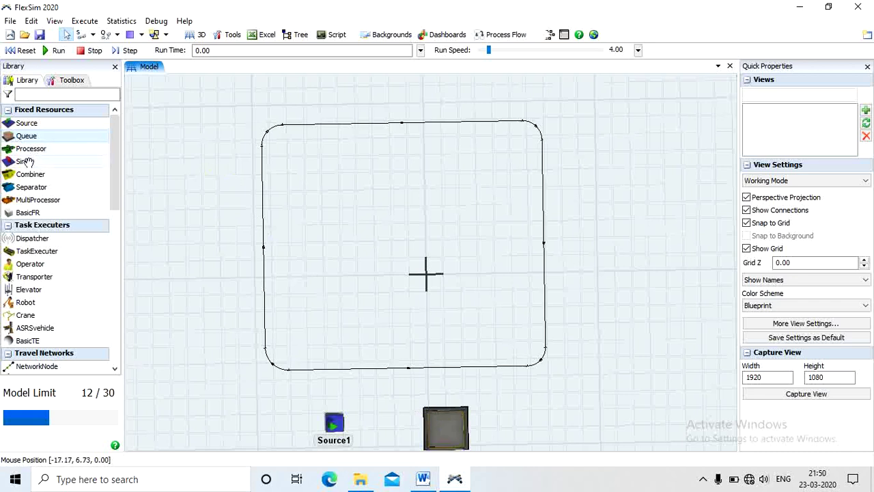
left_click_drag(28, 161, 474, 83)
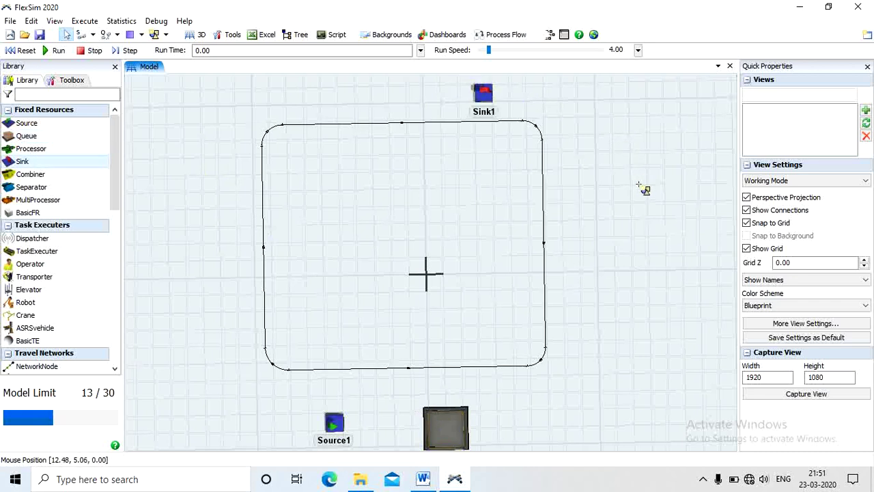
left_click(482, 86)
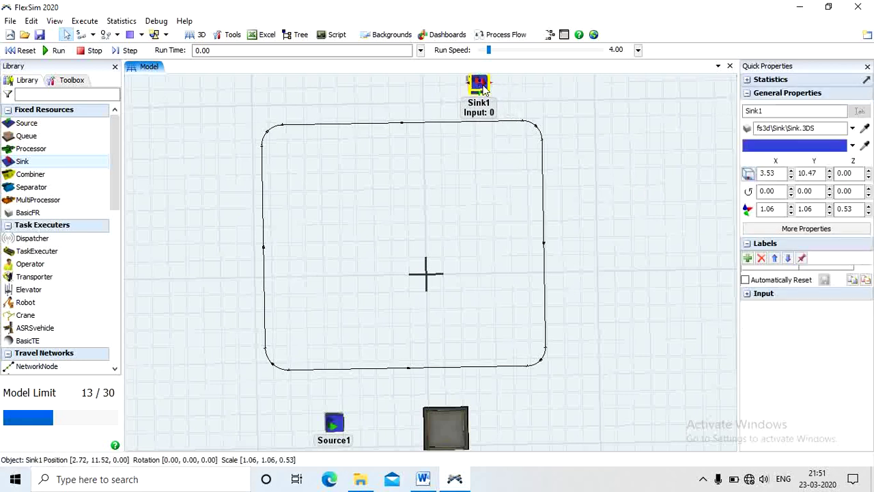
- Nudge the Sink slightly, then add control points on the lower path above the Queue and on the upper path below the Sink
left_click_drag(482, 86, 481, 85)
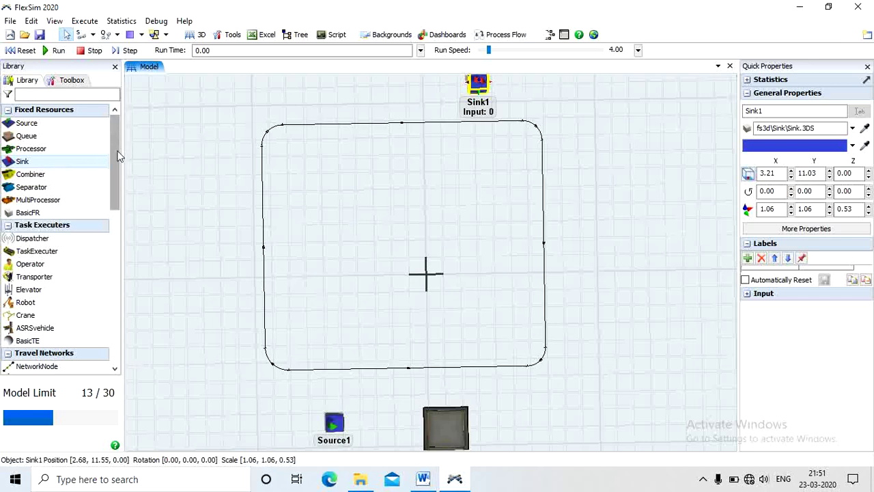
left_click_drag(118, 155, 119, 314)
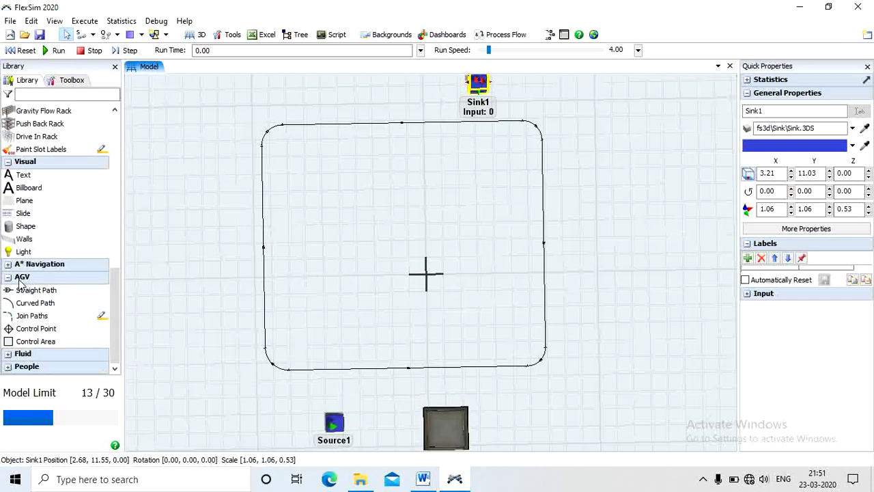
left_click(33, 330)
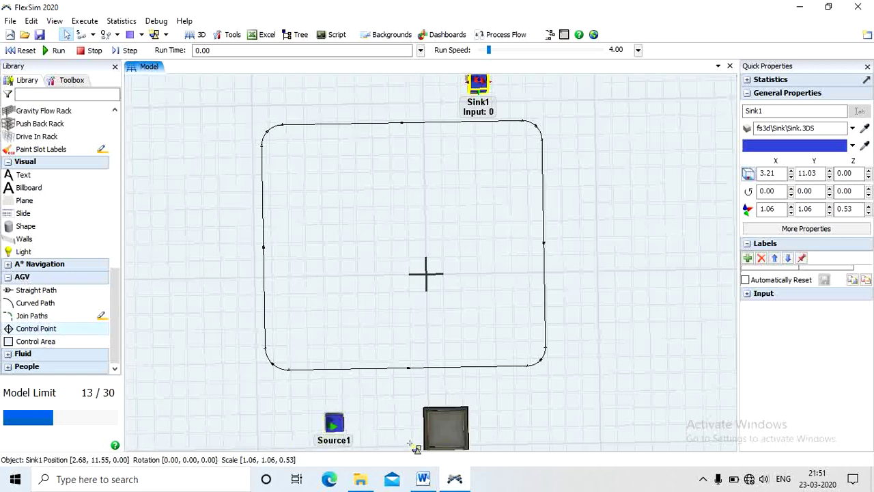
left_click(444, 368)
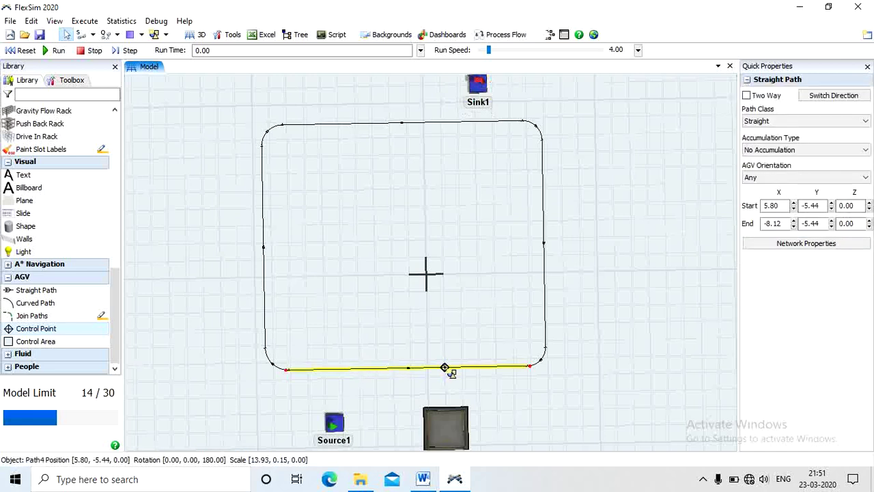
left_click(463, 123)
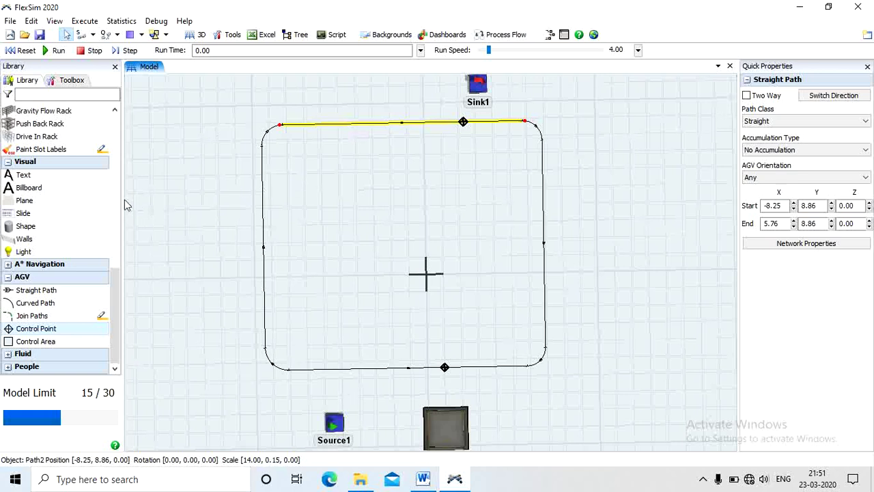
- Connect the Source to the Queue and the Queue to the Sink with object connections
left_click(93, 34)
left_click(122, 51)
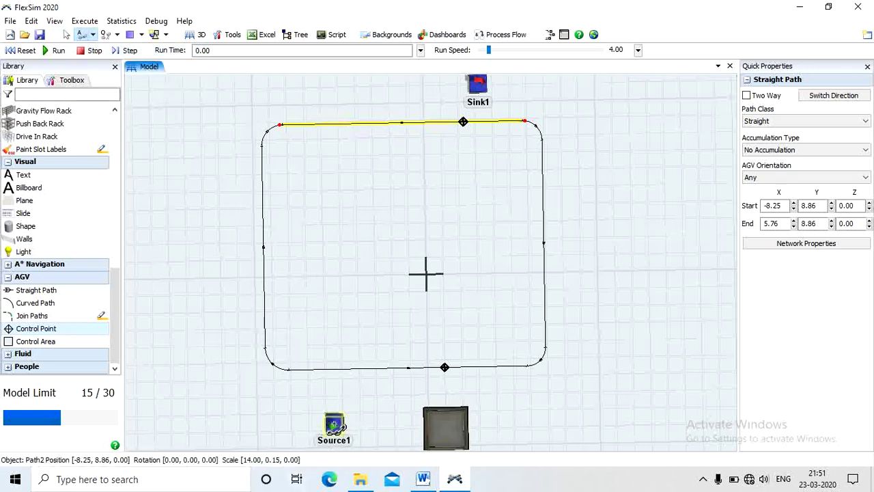
left_click(334, 424)
left_click(445, 424)
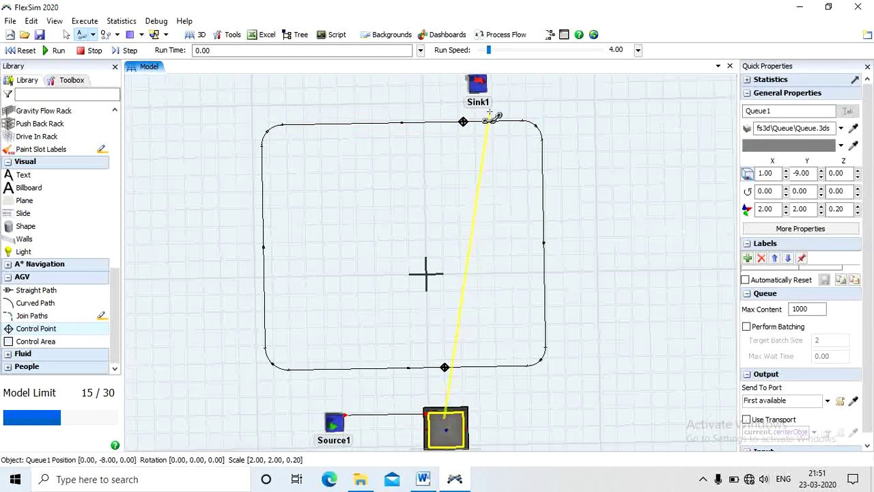
left_click(479, 84)
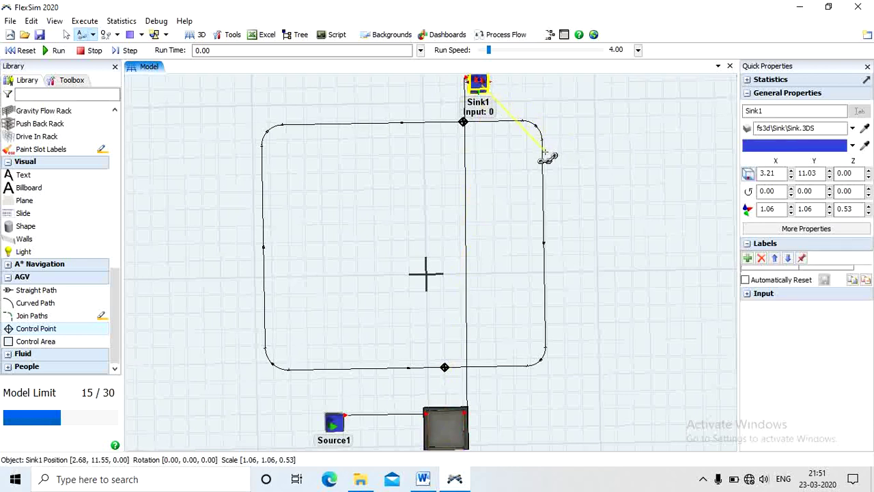
key("Escape")
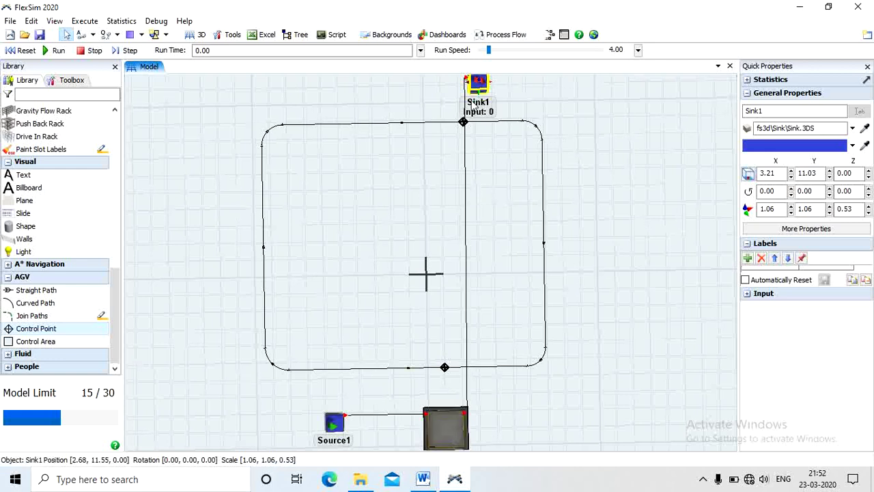
- Connect the lower control point to the Queue and the upper control point to the Sink
left_click(93, 34)
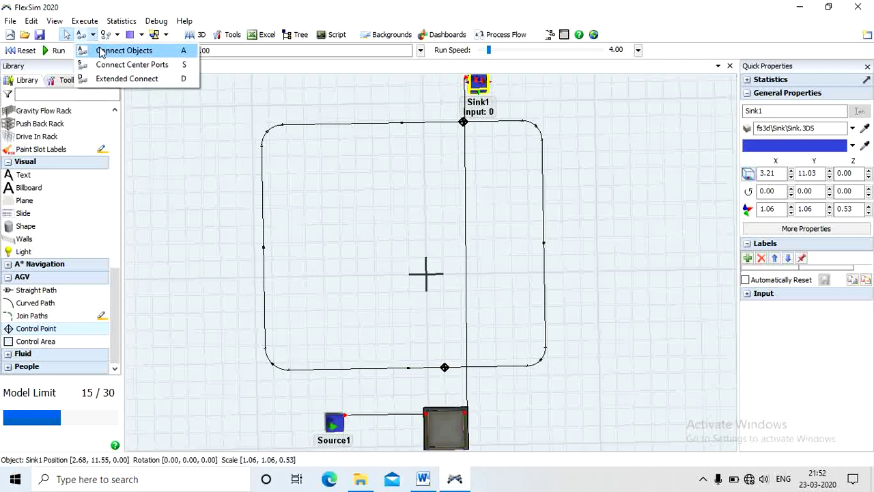
left_click(102, 51)
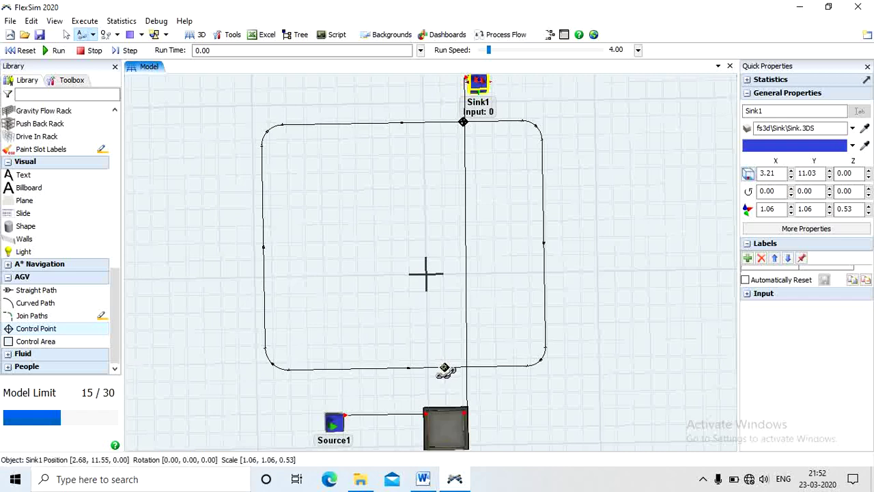
left_click(444, 370)
left_click(449, 411)
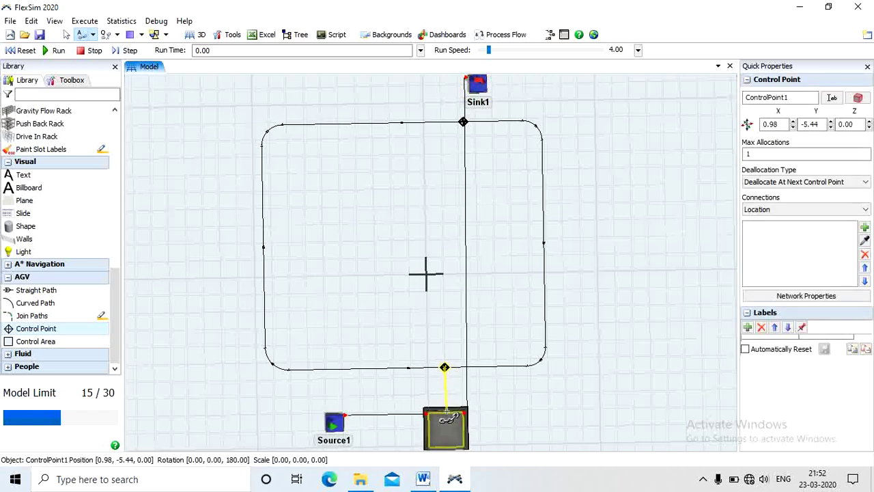
left_click(447, 417)
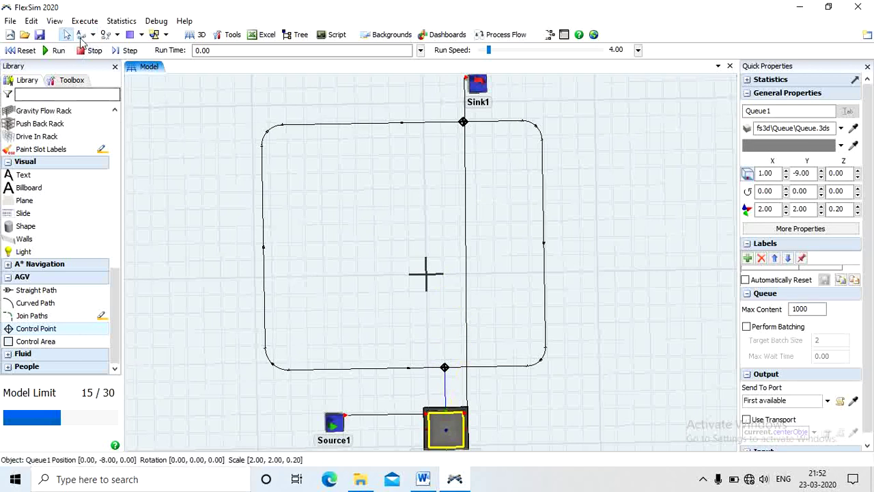
left_click(462, 124)
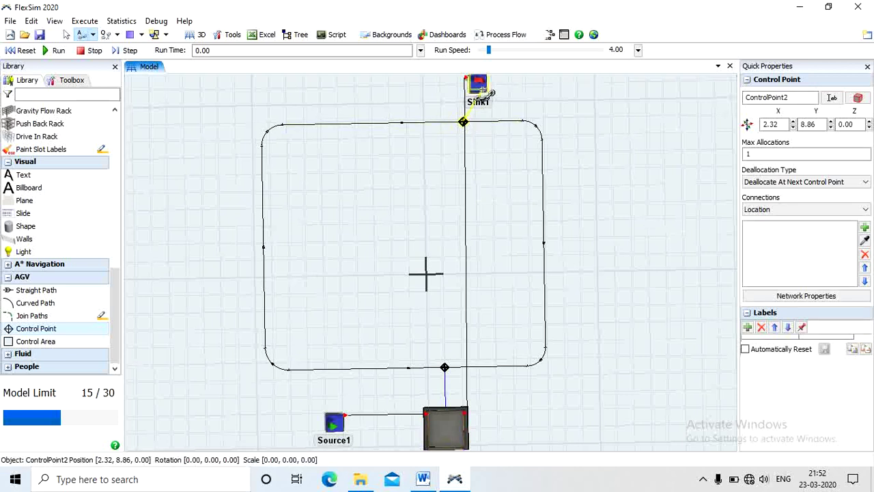
left_click(479, 88)
key("Escape")
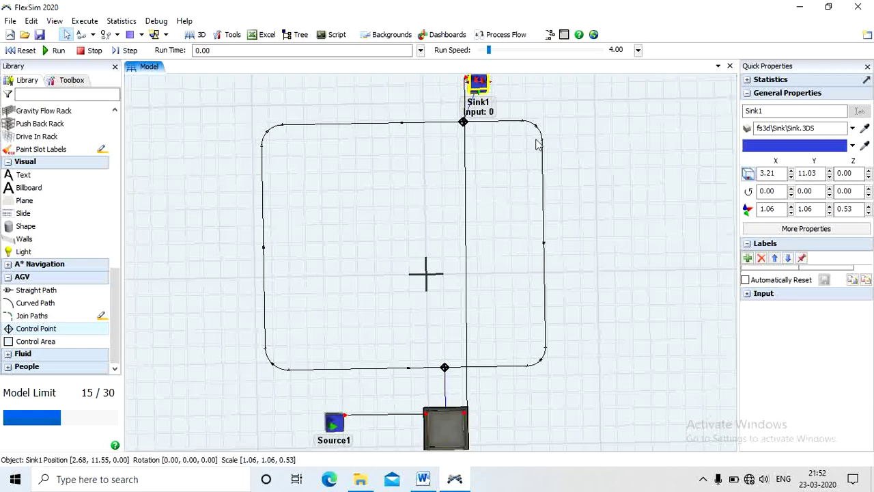
- Place a TaskExecuter inside the AGV loop, left of its centre
left_click_drag(119, 287, 125, 120)
left_click_drag(176, 134, 193, 131)
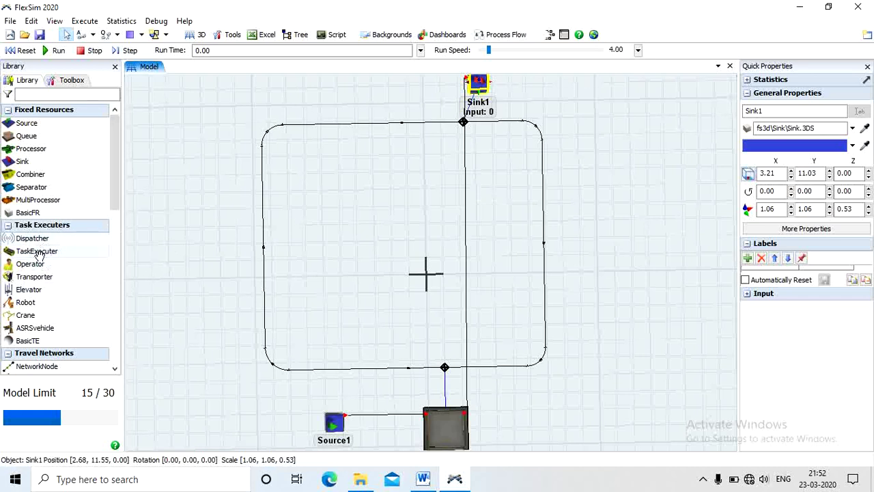
left_click_drag(38, 251, 365, 252)
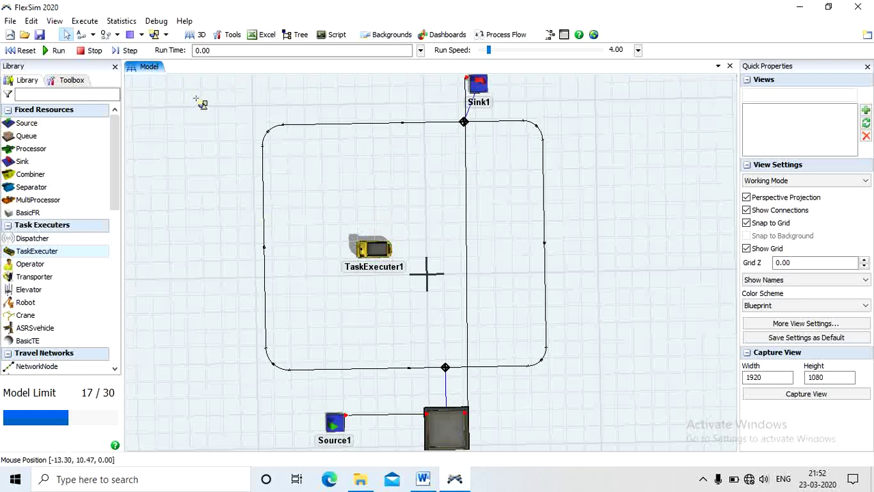
- Connect the TaskExecuter to the lower control point as a Traveler AGV and reset the model
left_click(81, 34)
left_click(373, 275)
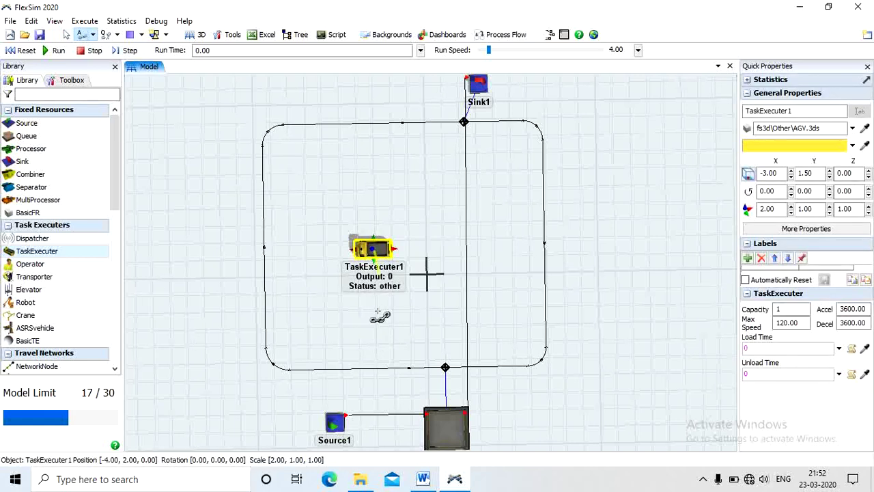
left_click(444, 367)
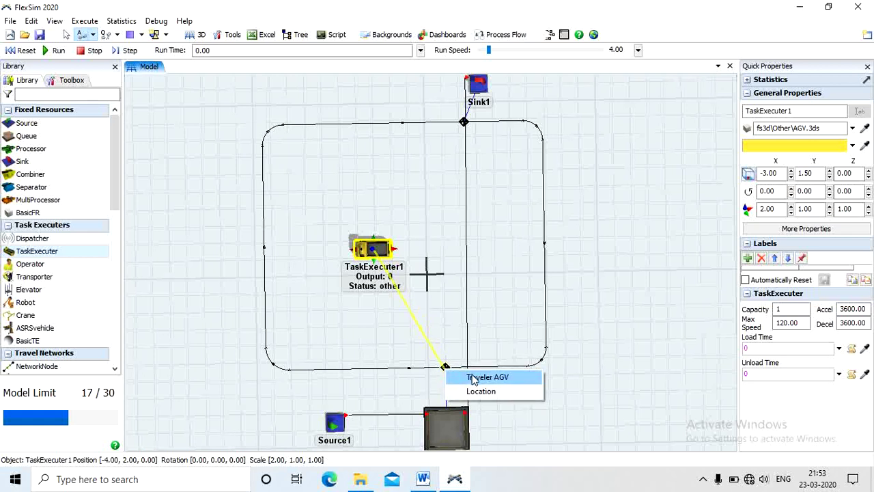
left_click(475, 384)
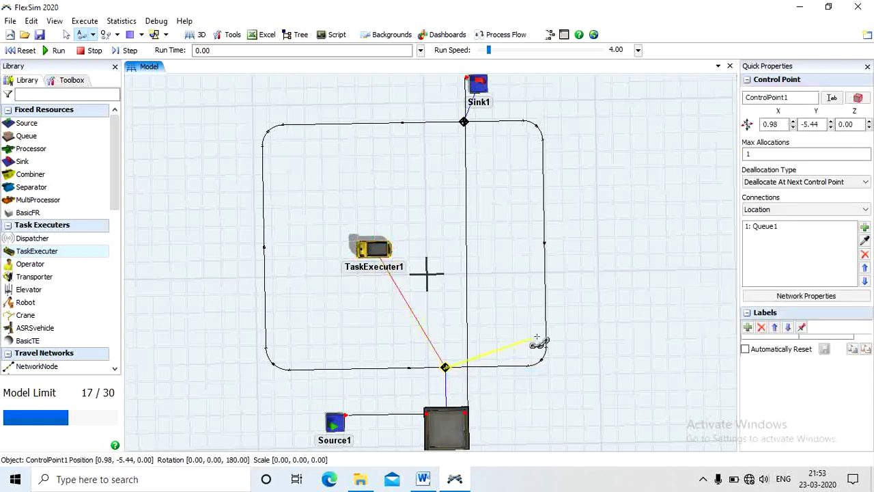
key("Escape")
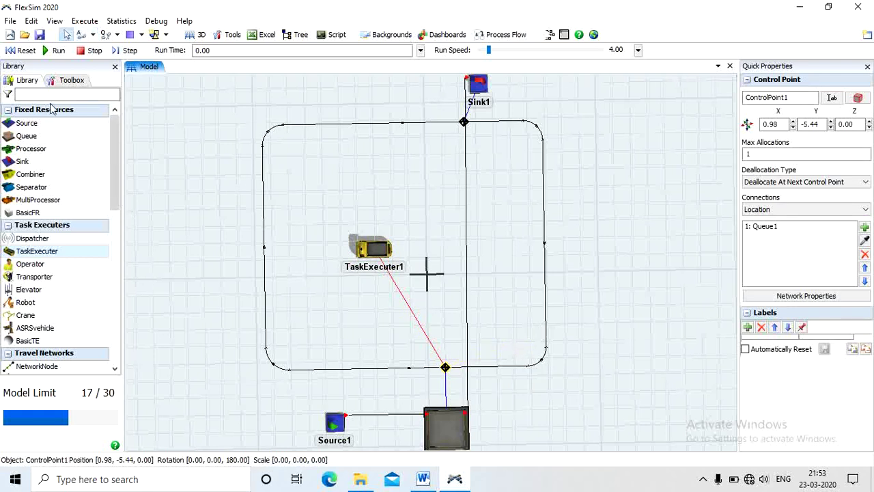
left_click(25, 52)
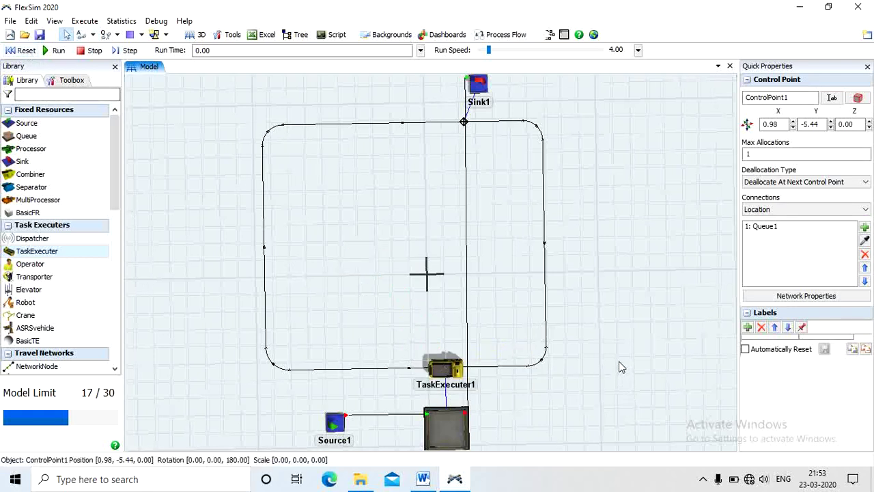
- Connect the center ports of the Queue and the TaskExecuter
left_click(593, 338)
scroll(593, 338, "down", 2)
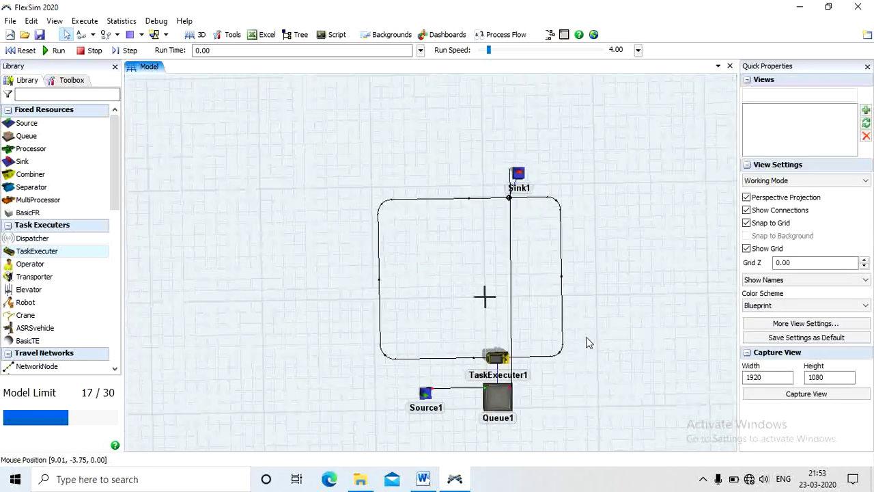
scroll(537, 294, "down", 1)
left_click_drag(537, 294, 477, 275)
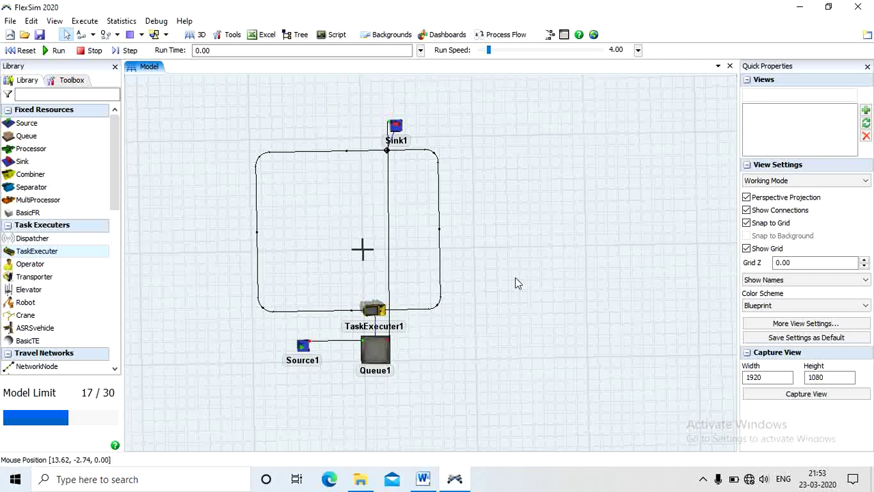
left_click(93, 34)
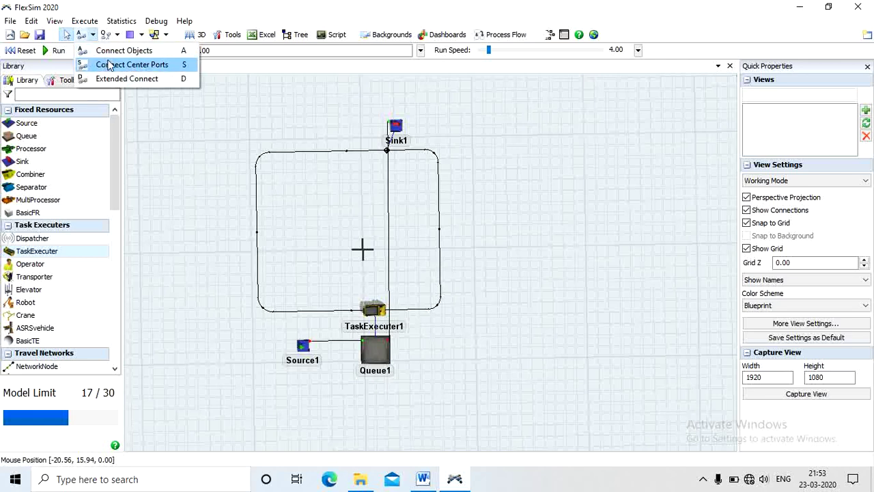
left_click(109, 64)
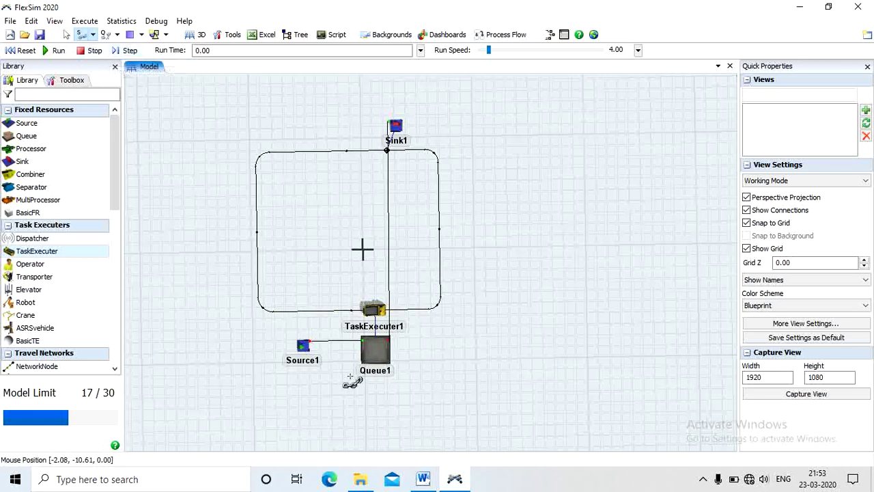
left_click(379, 351)
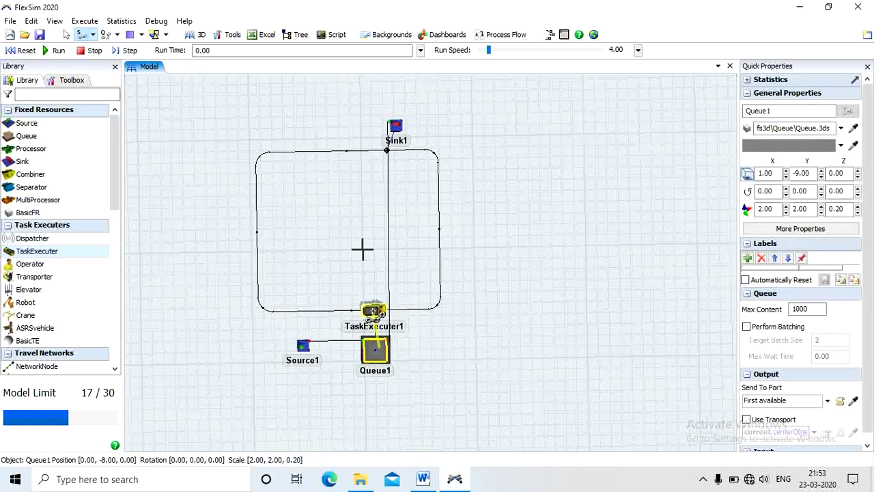
left_click(372, 311)
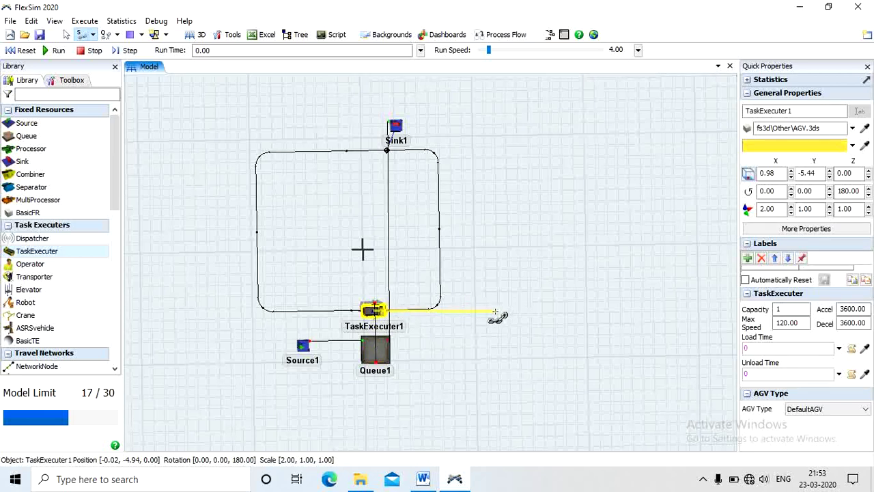
key("Escape")
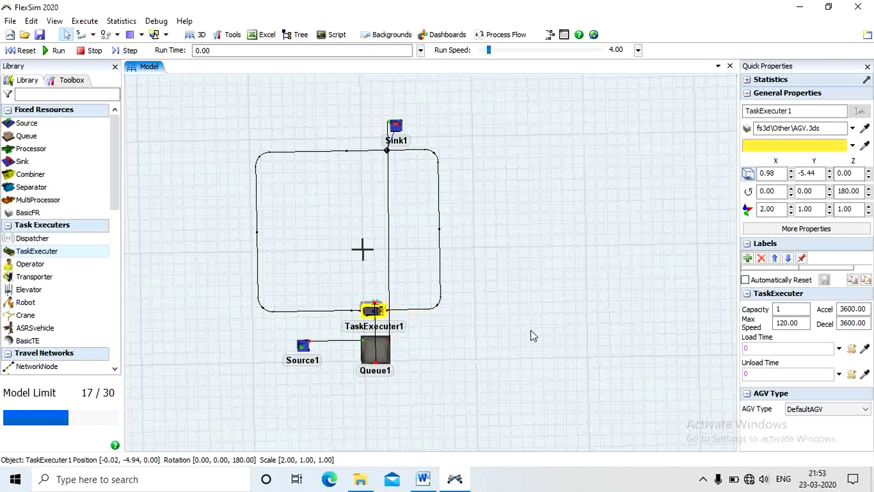
- Set the Source's inter-arrival time to 3
left_click(303, 347)
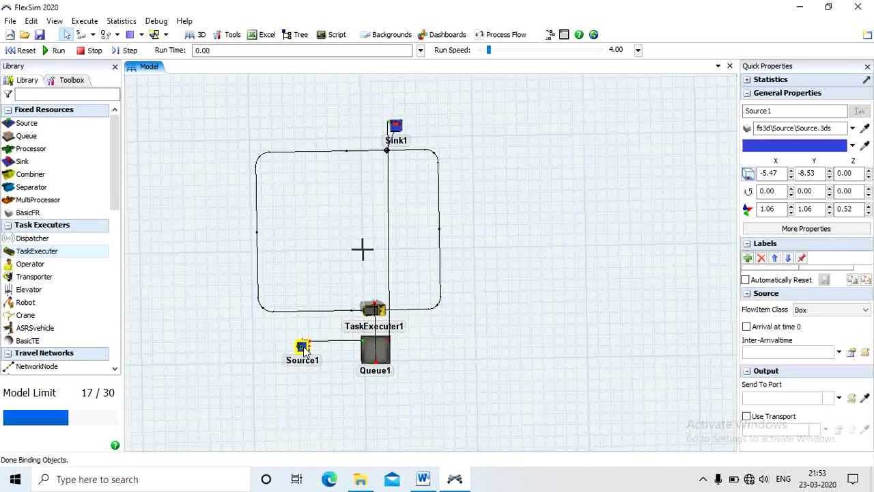
double_click(303, 347)
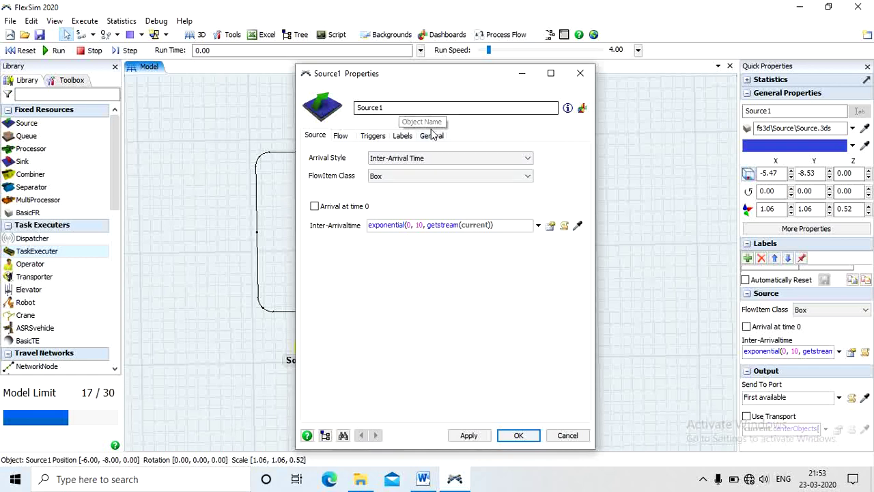
left_click_drag(492, 225, 357, 221)
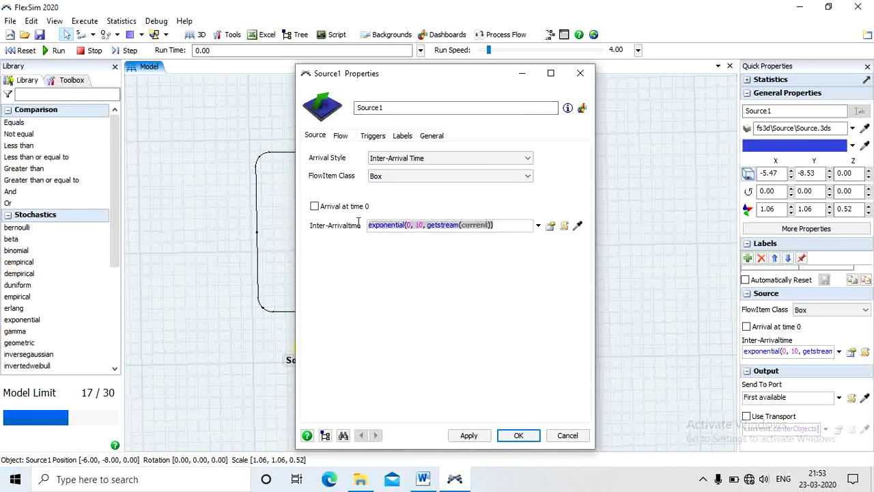
type("3")
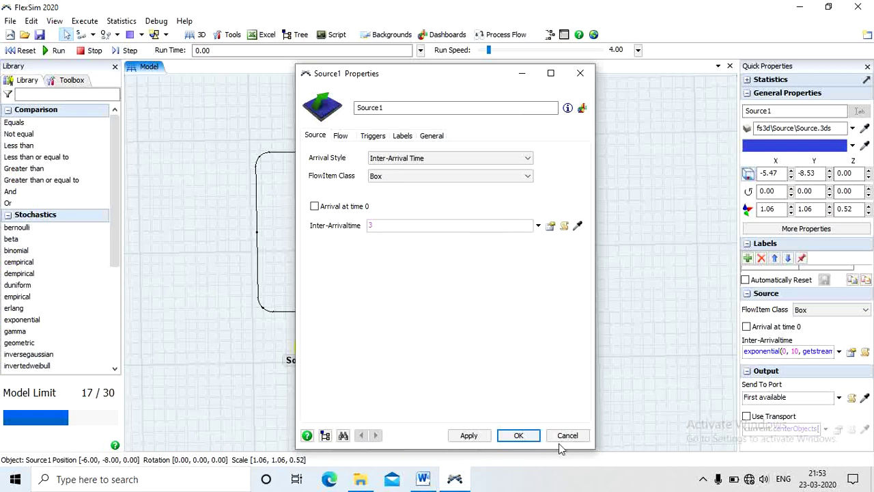
left_click(520, 435)
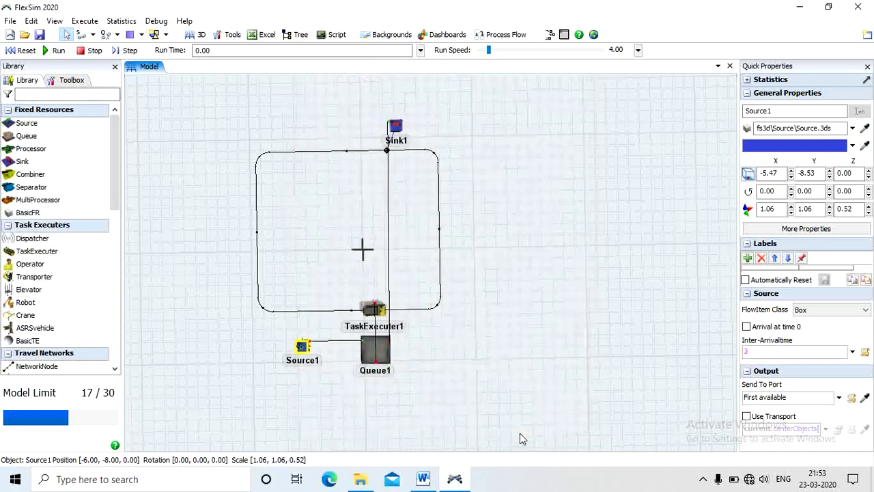
- Enable batching on the Queue with a target batch size of 3
left_click(370, 354)
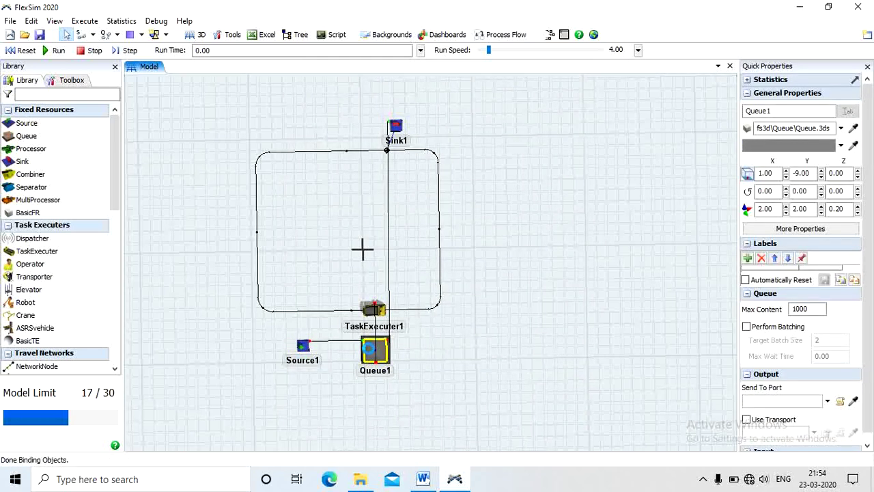
double_click(369, 353)
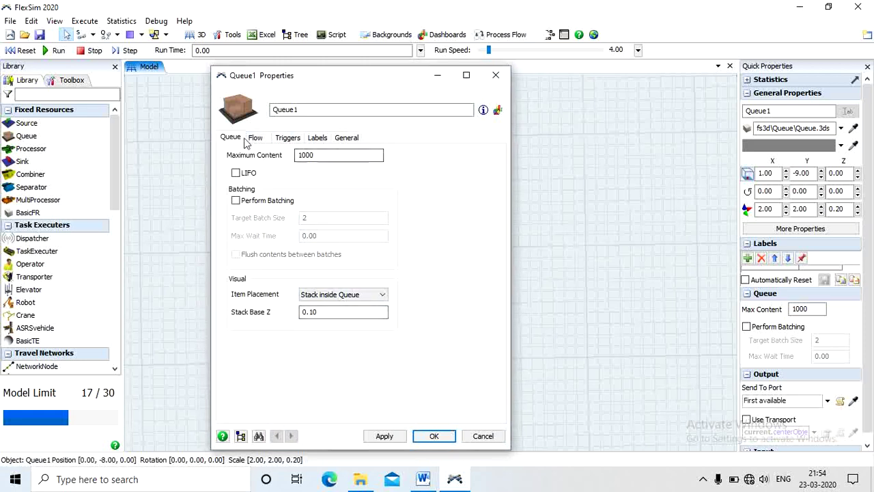
left_click(333, 156)
left_click(235, 200)
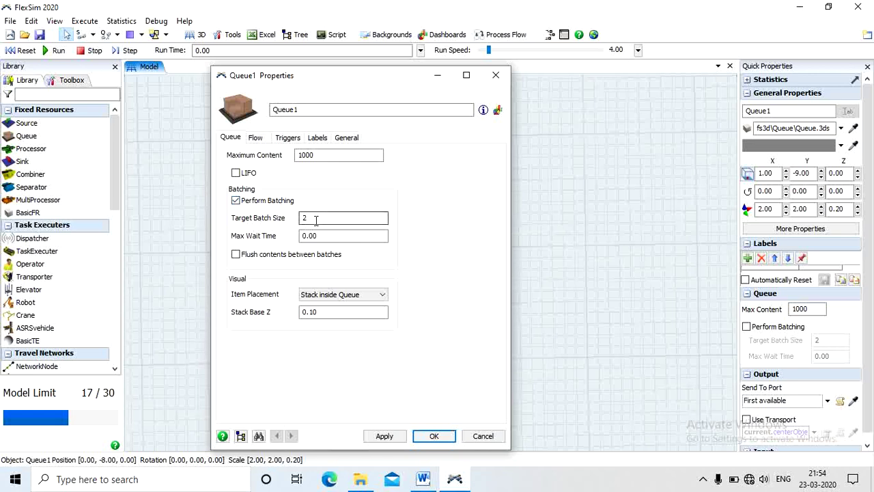
key("Tab")
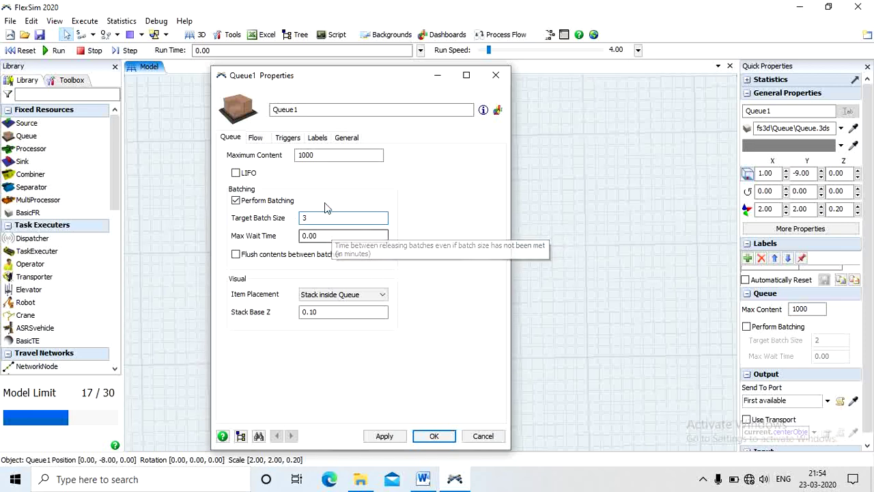
- Make the Queue's output use transport through current.centerObjects[1] and apply the properties
left_click(256, 138)
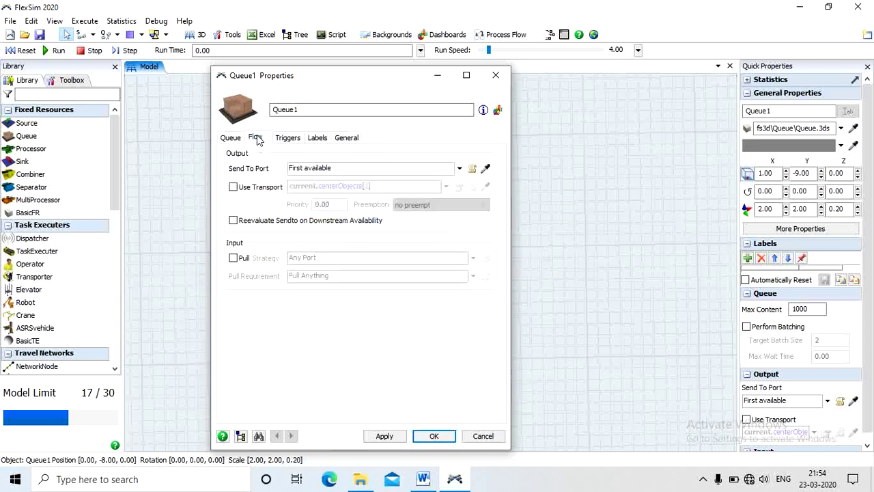
left_click(234, 187)
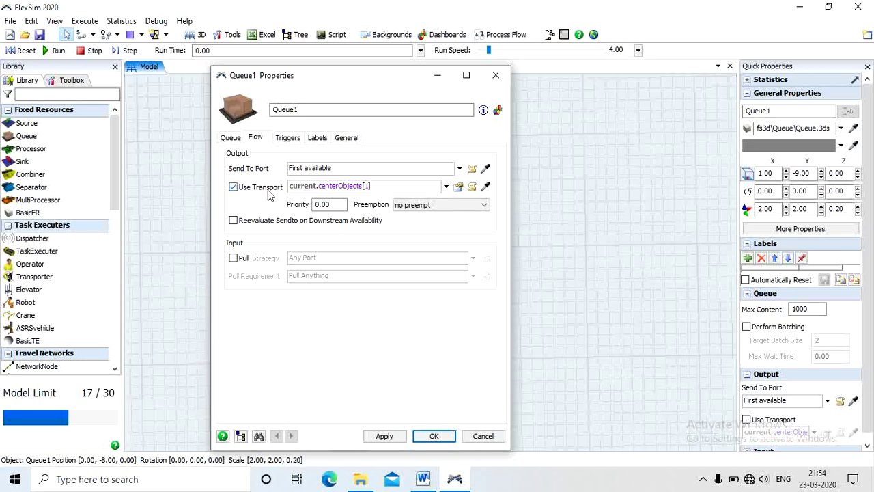
left_click(434, 436)
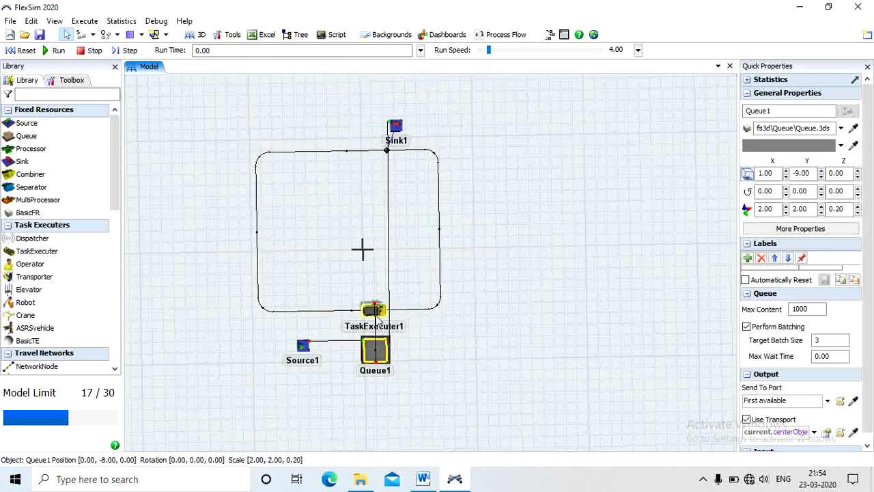
- Set the TaskExecuter's capacity to 3 and its max speed to 60
left_click(379, 312)
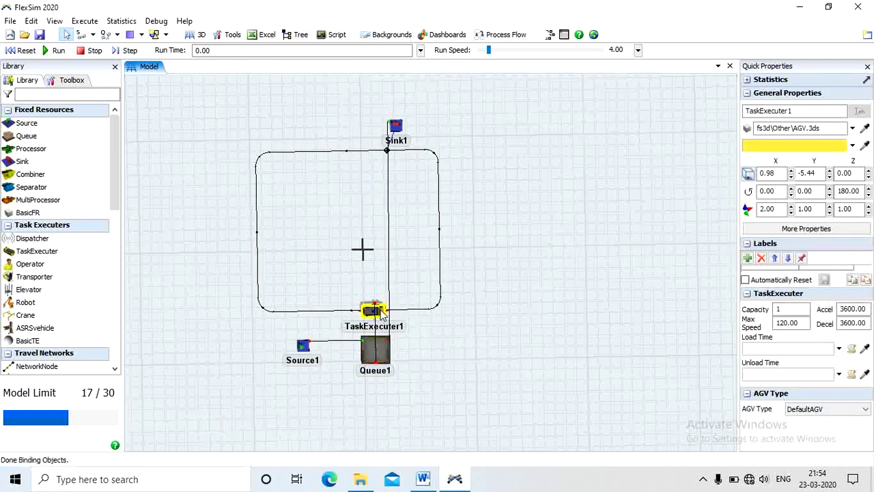
double_click(380, 312)
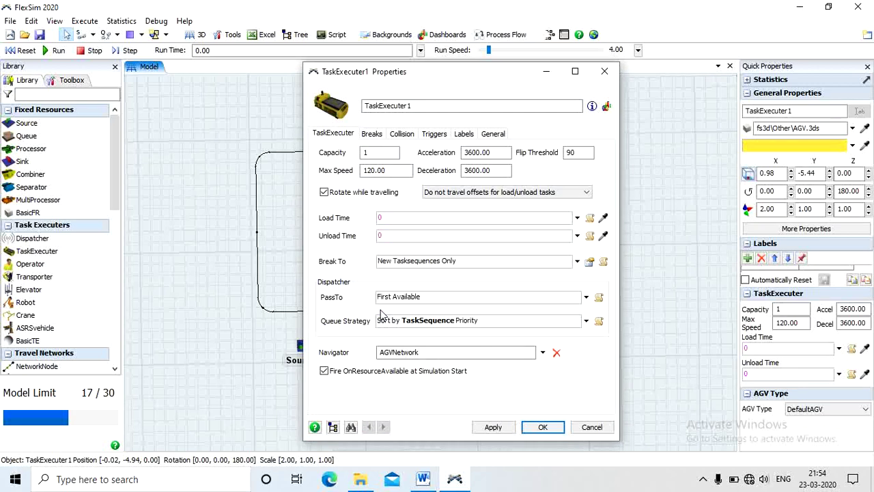
double_click(374, 153)
type("3")
left_click_drag(387, 170, 357, 170)
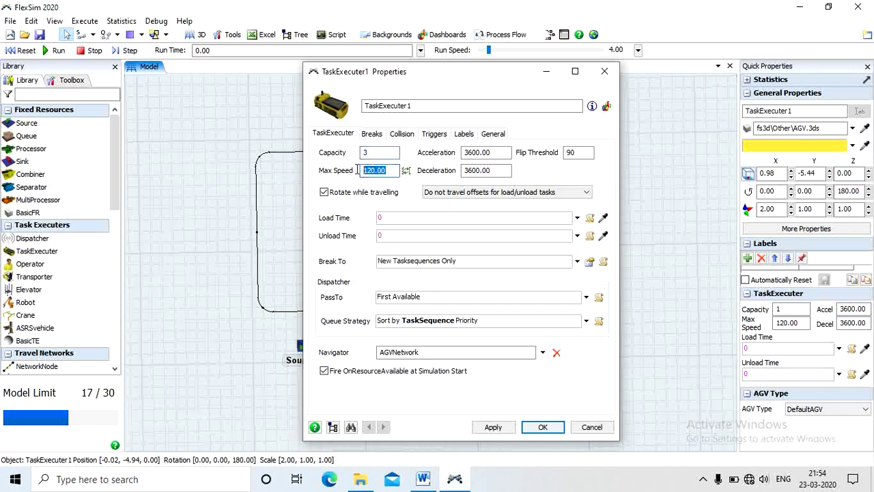
type("60")
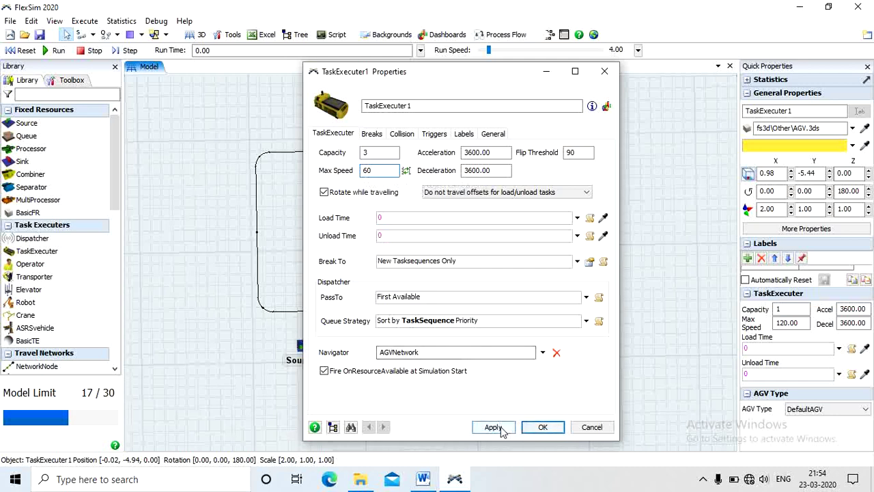
left_click(540, 427)
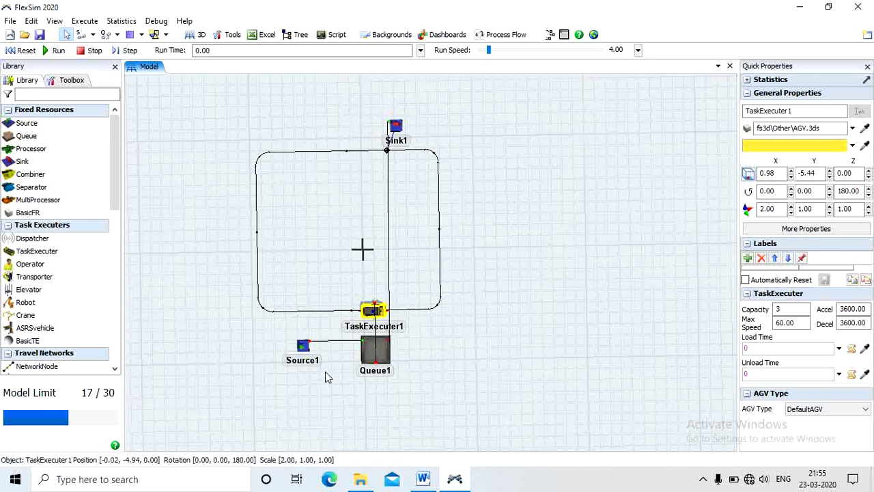
- Enable Attach Loads as Trailer for DefaultAGV in the AGV network properties
left_click(330, 314)
left_click(830, 245)
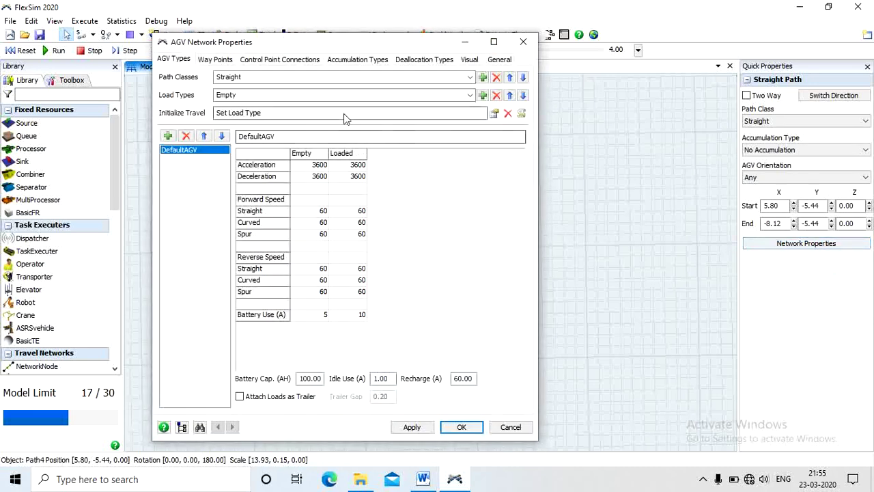
left_click(239, 397)
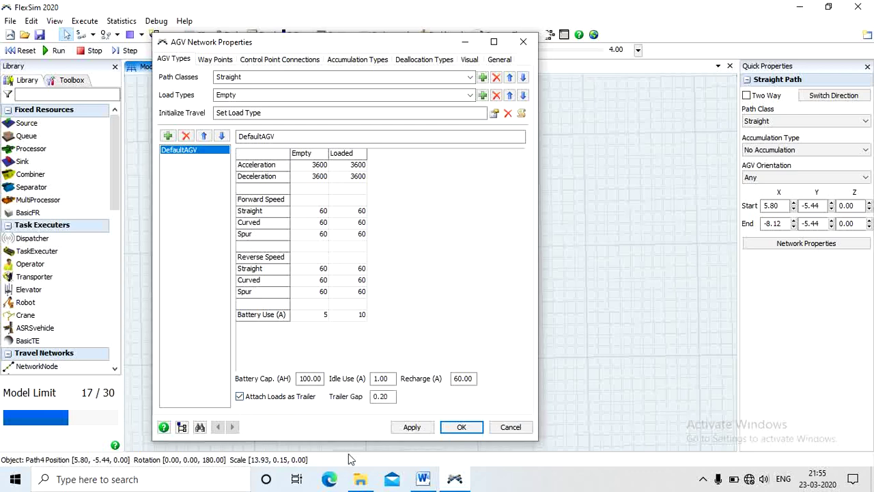
left_click(461, 427)
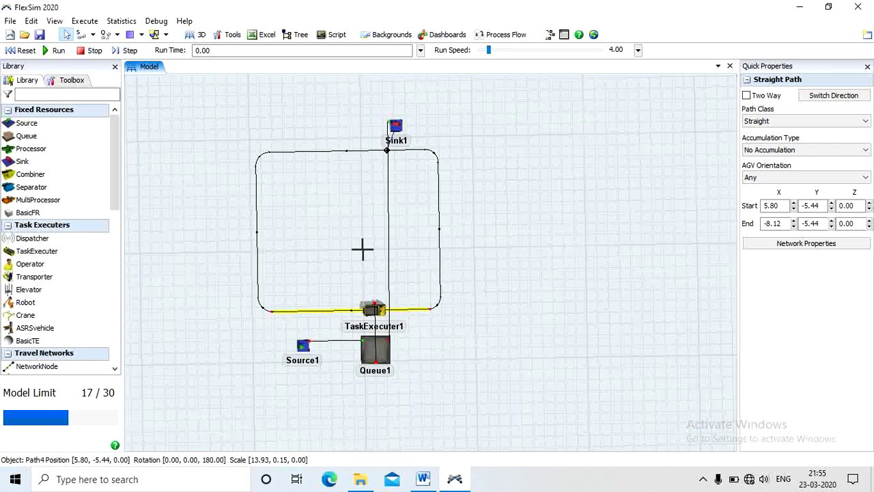
- Reset the model and set a simulation stop time of 1440 minutes
left_click(23, 52)
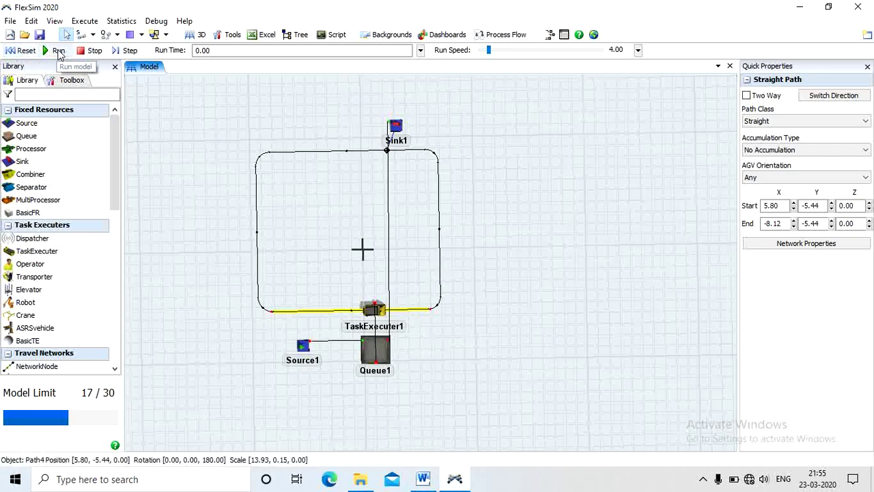
left_click(420, 50)
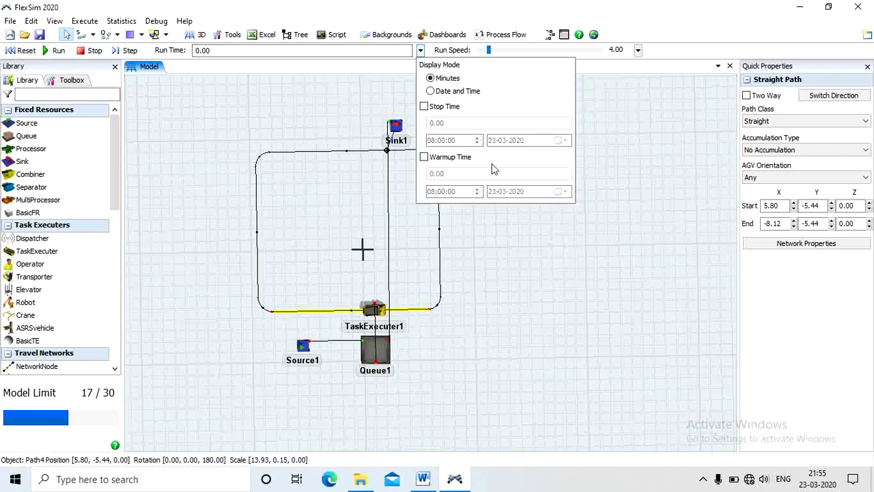
left_click(445, 122)
left_click_drag(461, 125, 421, 127)
type("1")
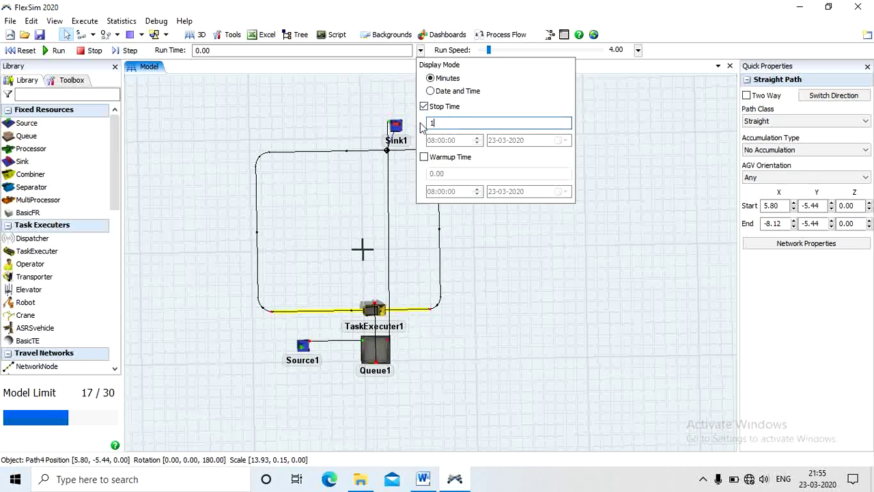
type("440")
left_click(326, 97)
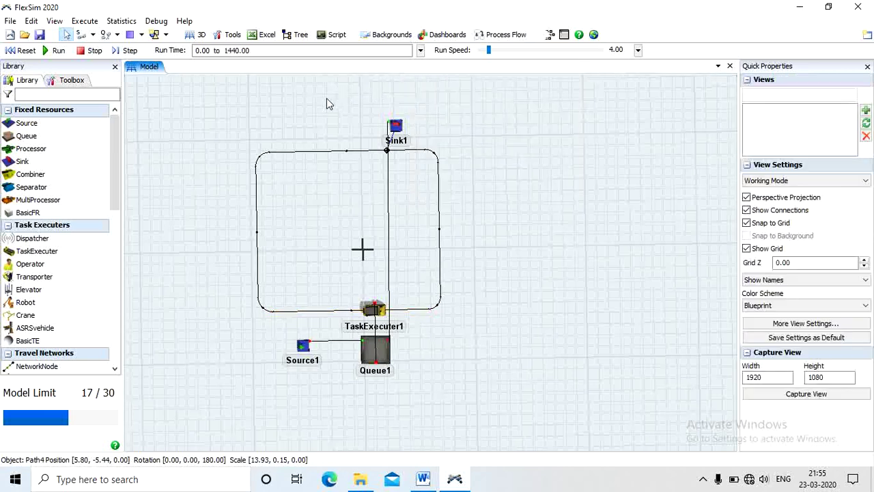
- Run the simulation to its stop time, raising the run speed in stages to about 23642
left_click(58, 53)
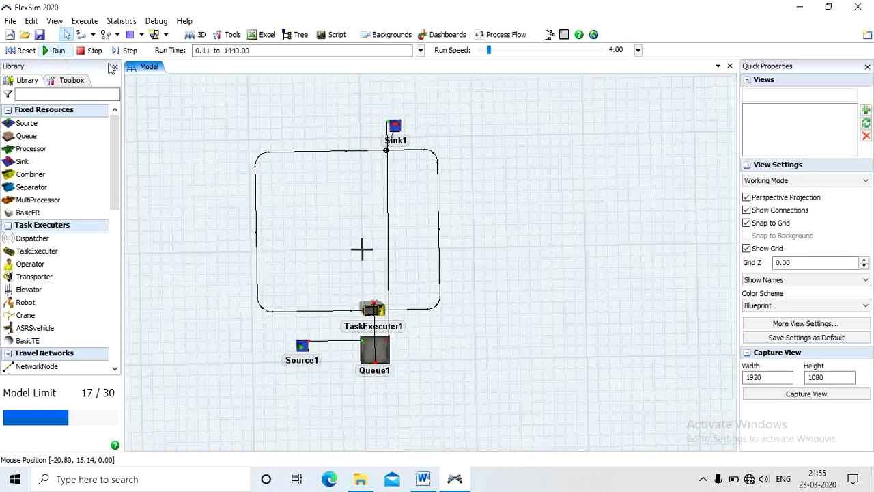
left_click_drag(487, 50, 497, 60)
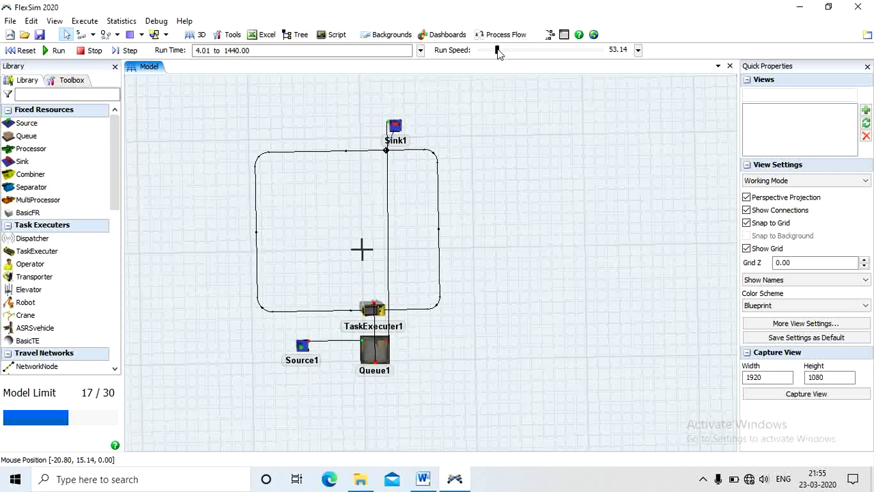
left_click_drag(498, 53, 514, 60)
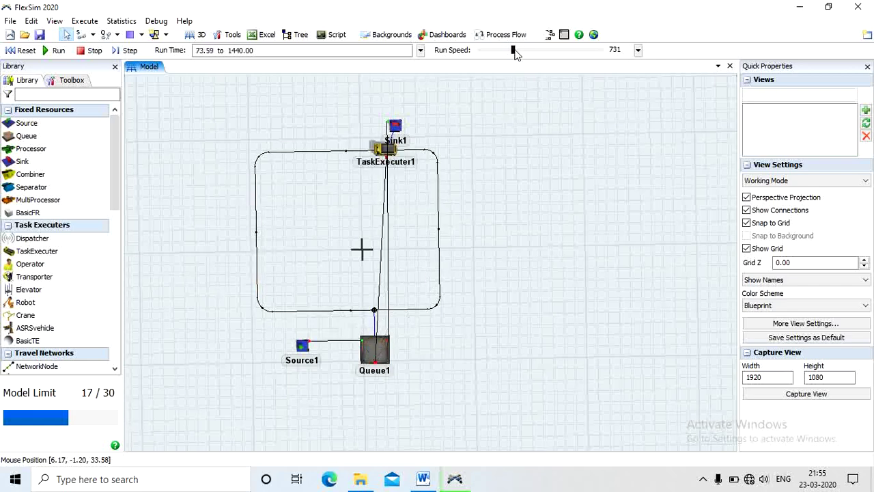
left_click_drag(514, 50, 526, 51)
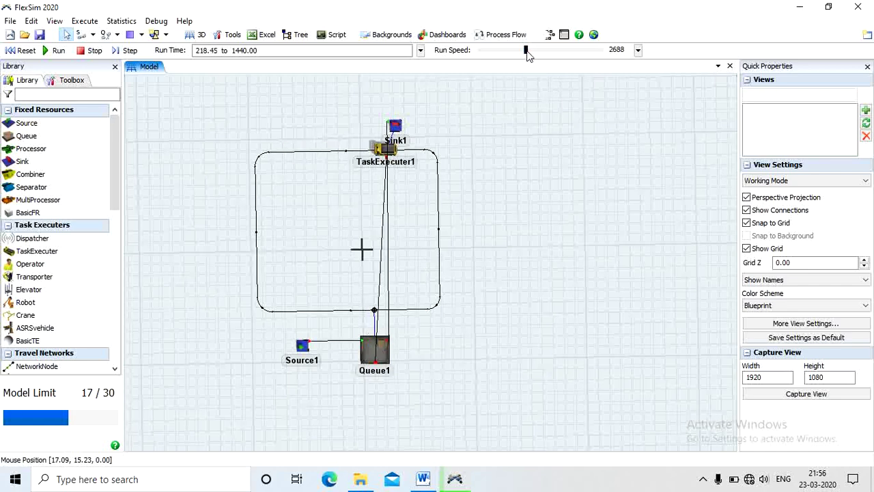
left_click_drag(527, 52, 560, 52)
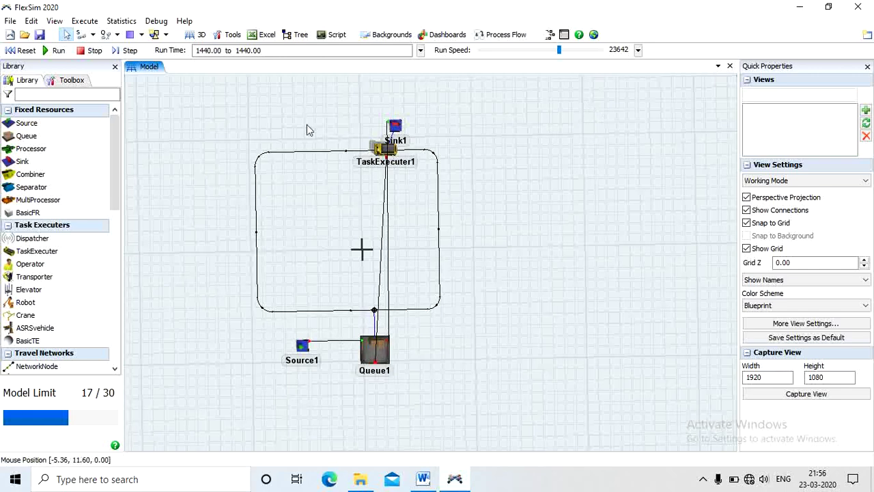
- Check the throughput statistics of the Source and the Sink
left_click(301, 346)
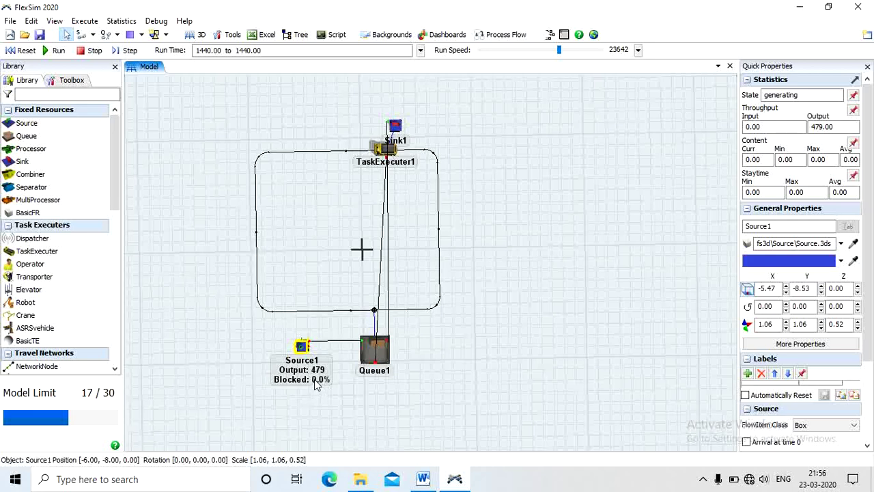
left_click(394, 130)
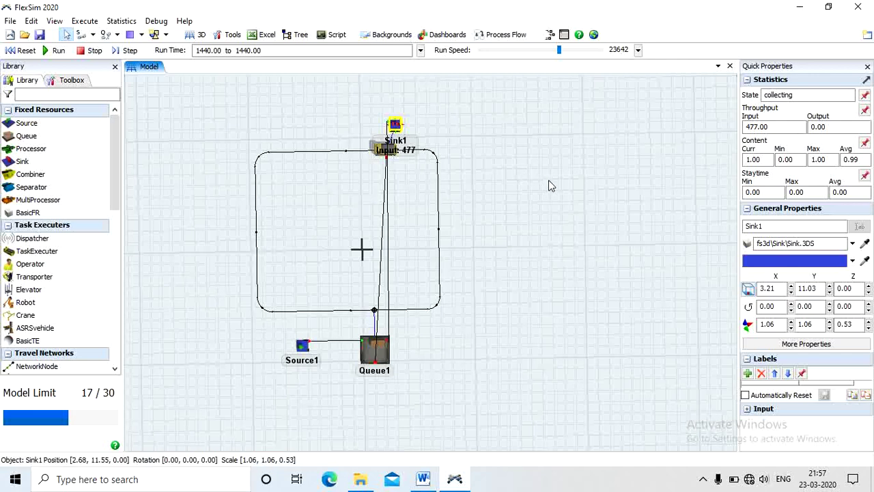
left_click(702, 479)
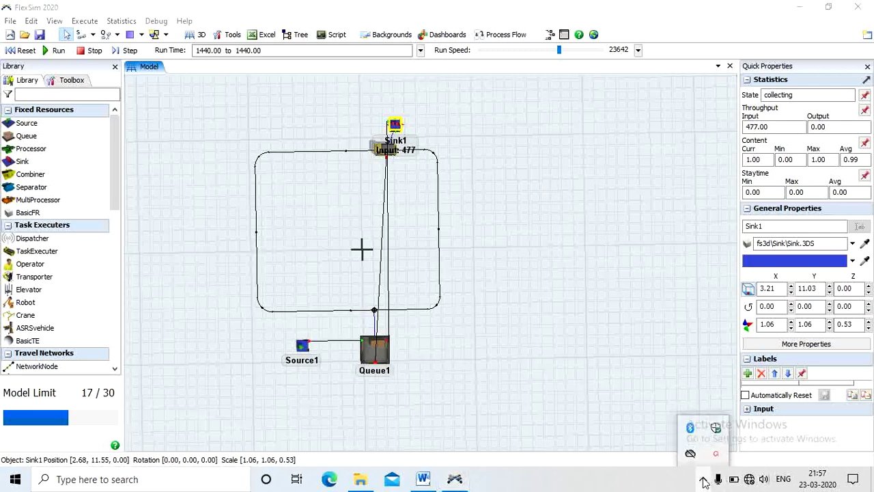